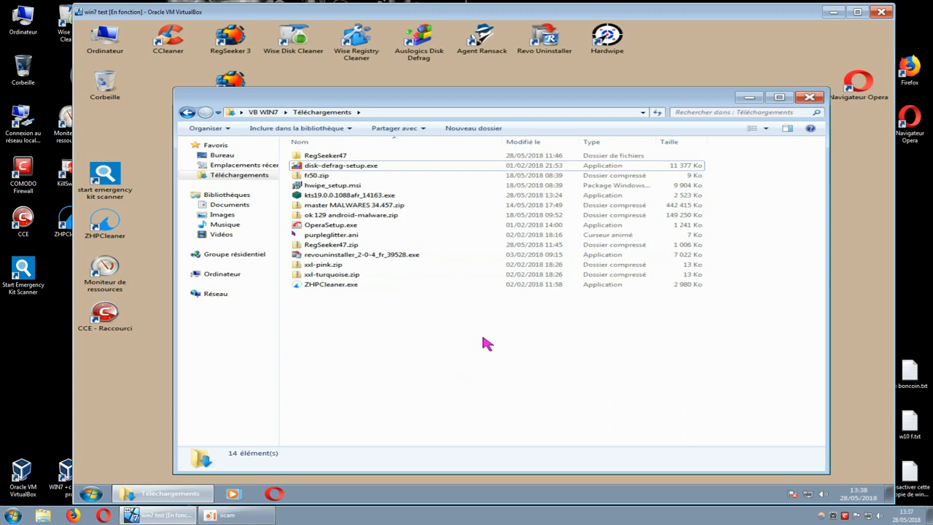
Step: Run the installer kts19.0.0.1088afr_14163.exe, approve the security warning, and minimize the Téléchargements window
click(368, 197)
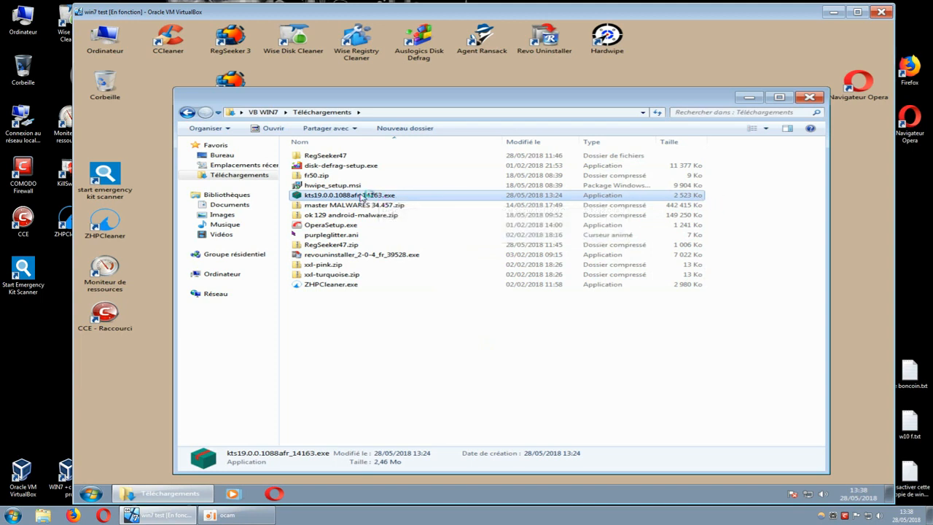
double_click(362, 199)
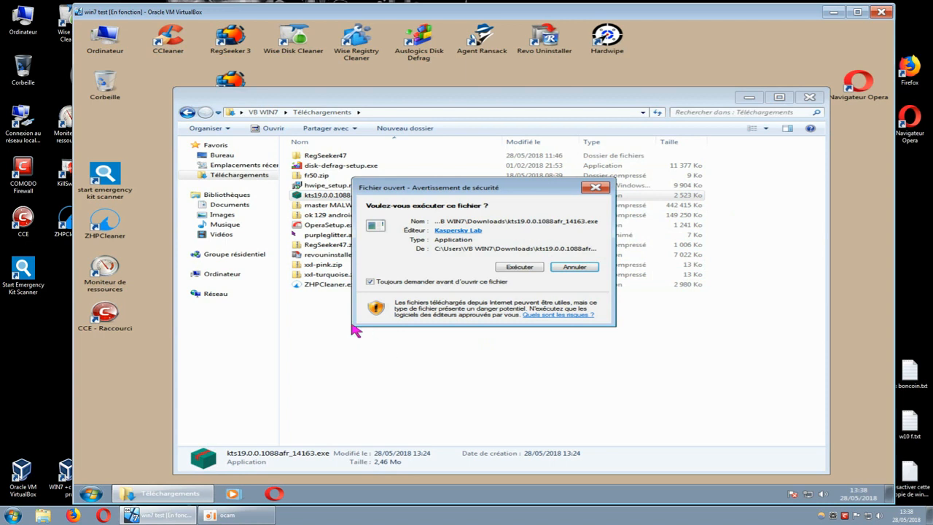
click(517, 267)
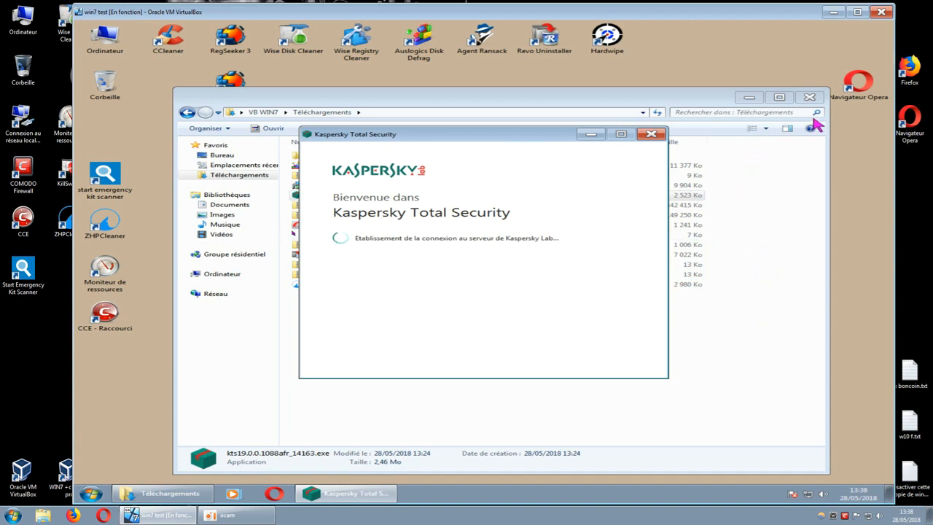
click(749, 98)
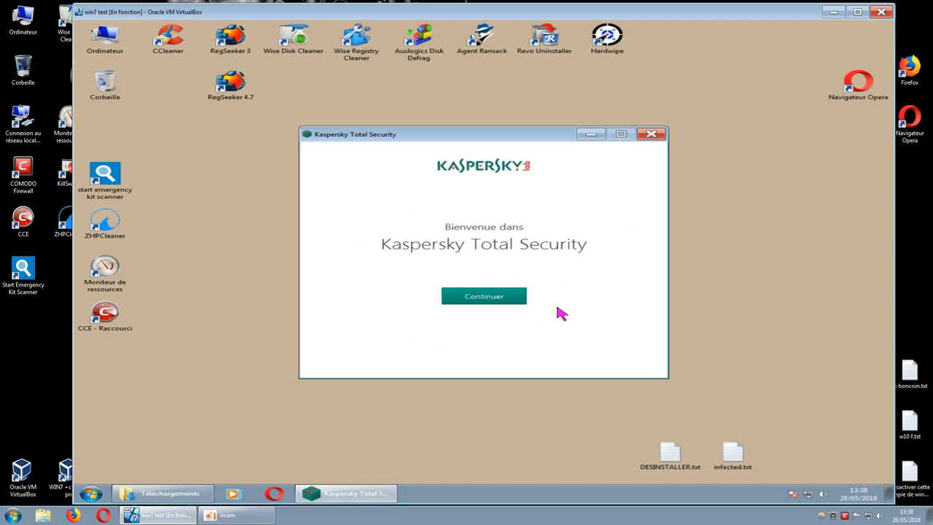
Step: Continue past the welcome screen and accept both the end-user licence agreement and the privacy policy
drag(500, 146, 477, 129)
click(472, 281)
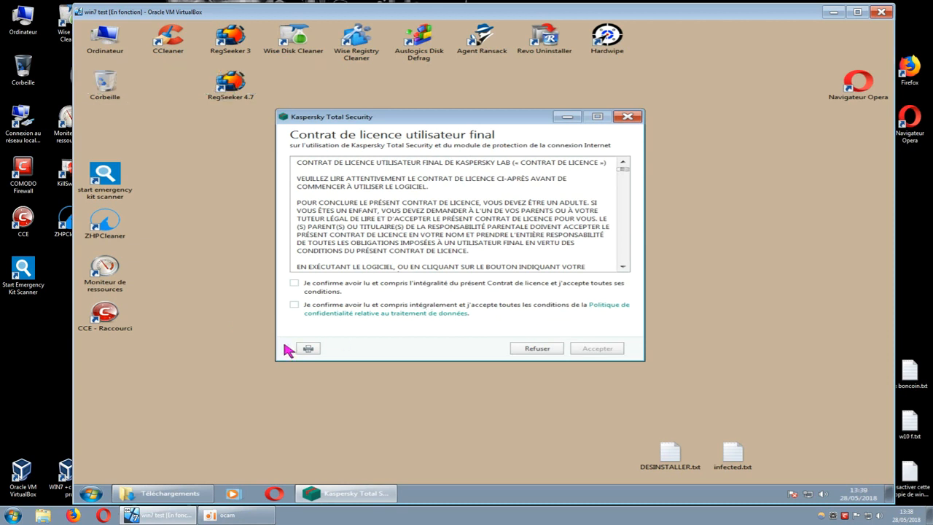
click(294, 306)
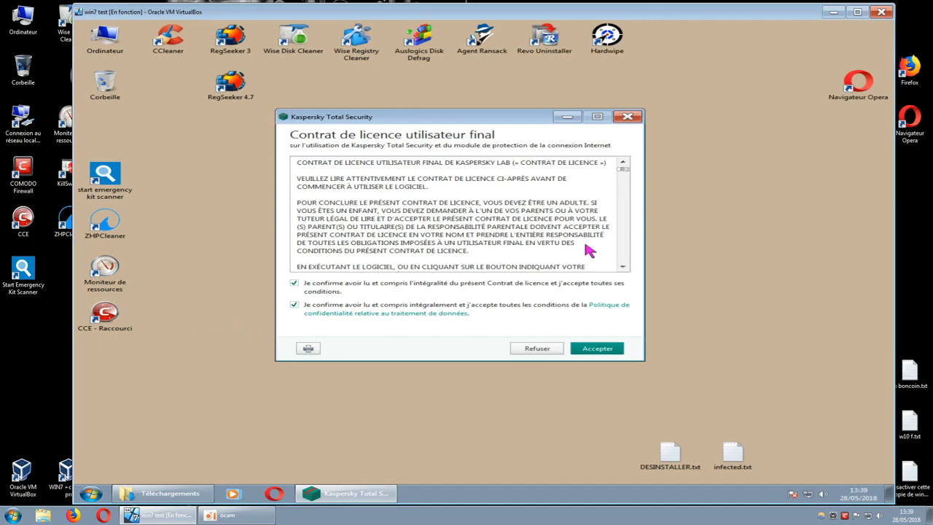
mouse_move(622, 170)
mouse_down()
mouse_move(625, 222)
mouse_move(632, 171)
mouse_move(624, 257)
mouse_move(629, 168)
mouse_up()
click(589, 350)
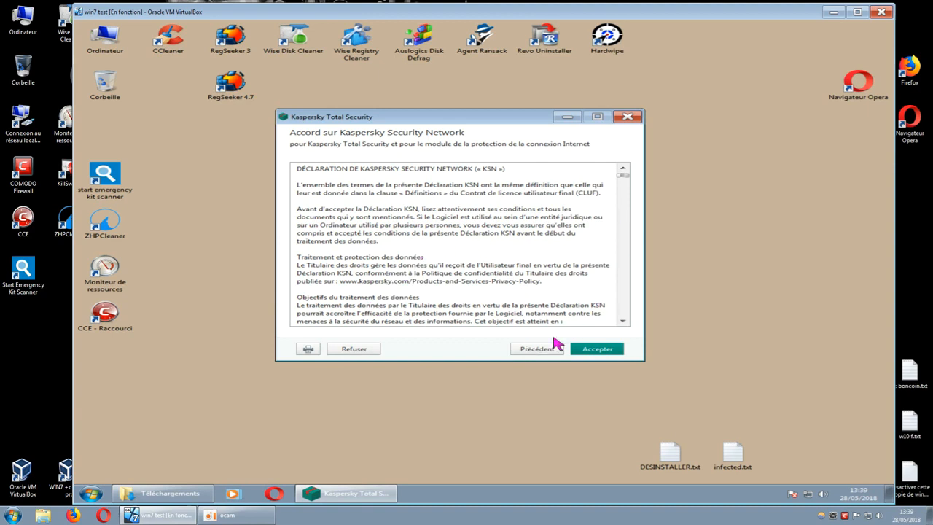
Step: Accept and confirm the Kaspersky Security Network agreement and the marketing data processing statement
click(596, 350)
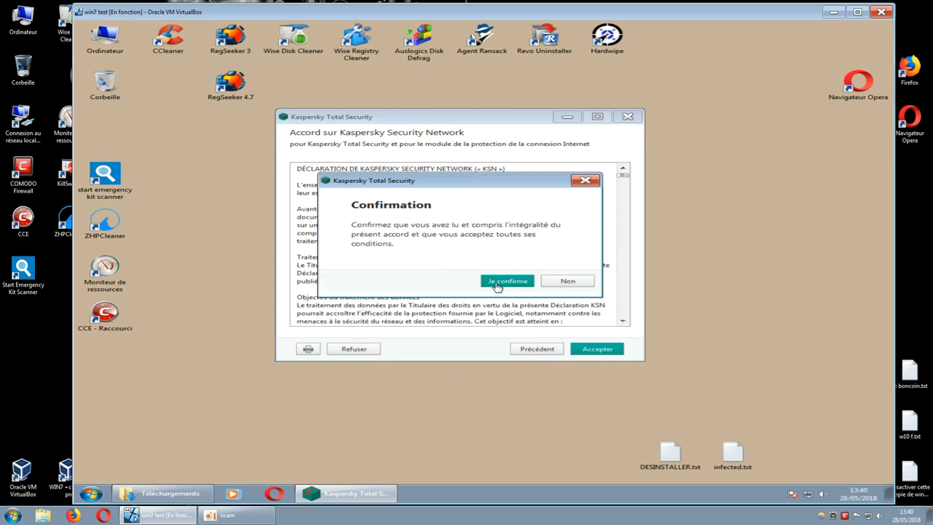
click(497, 283)
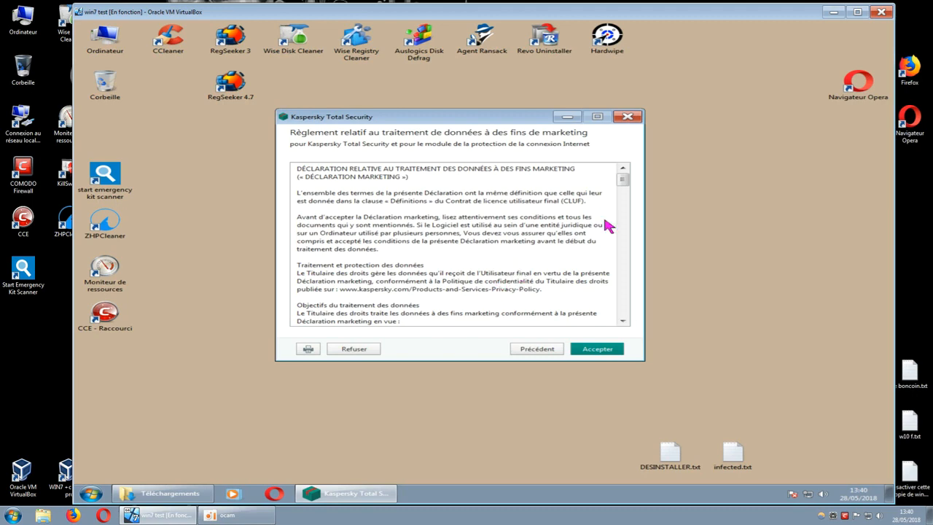
drag(621, 180, 620, 312)
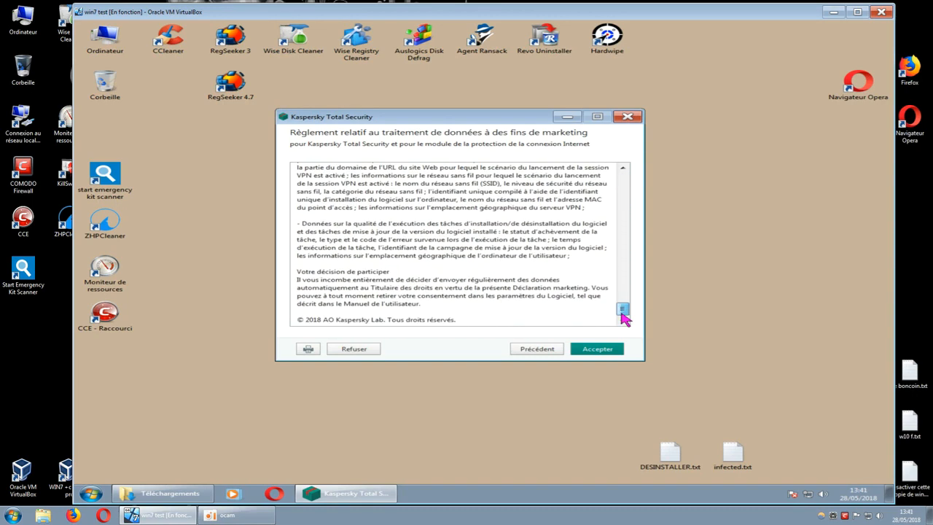
click(589, 350)
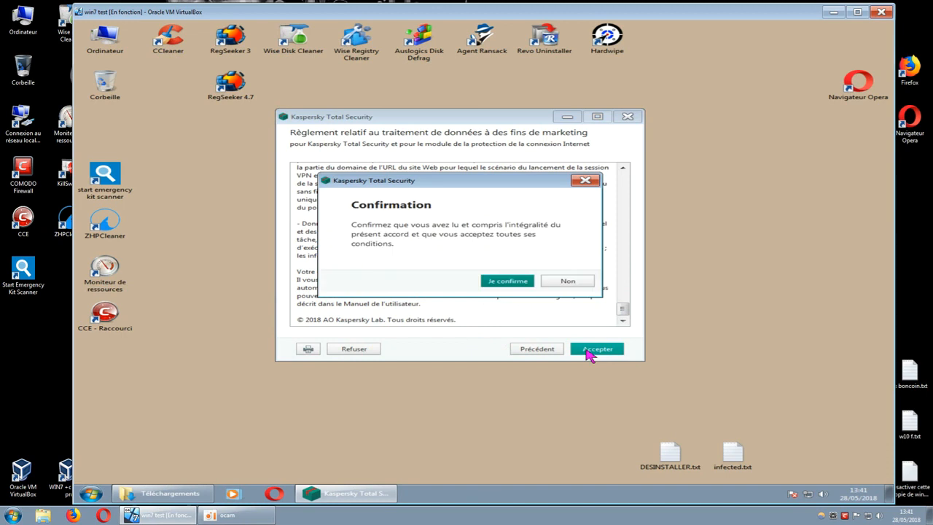
click(493, 282)
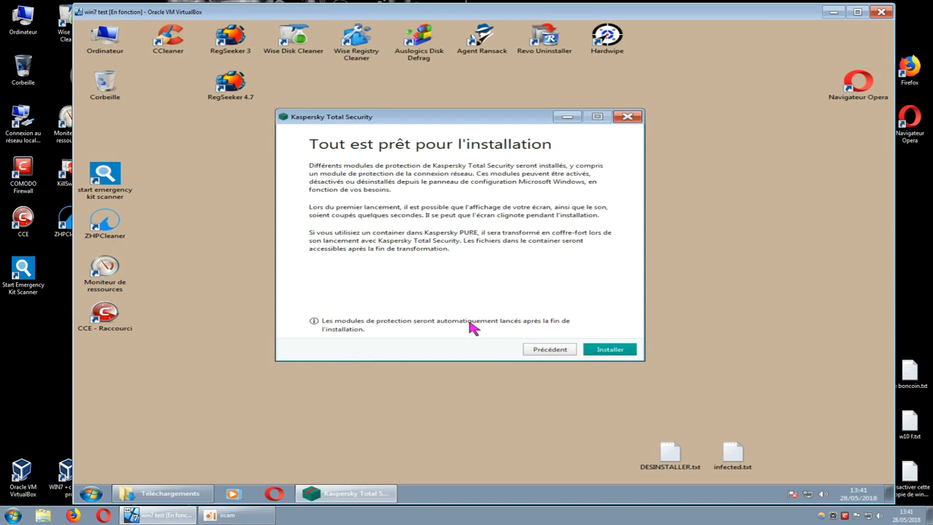
Step: Install Kaspersky Total Security, activate its trial version, and finish the activation
click(610, 350)
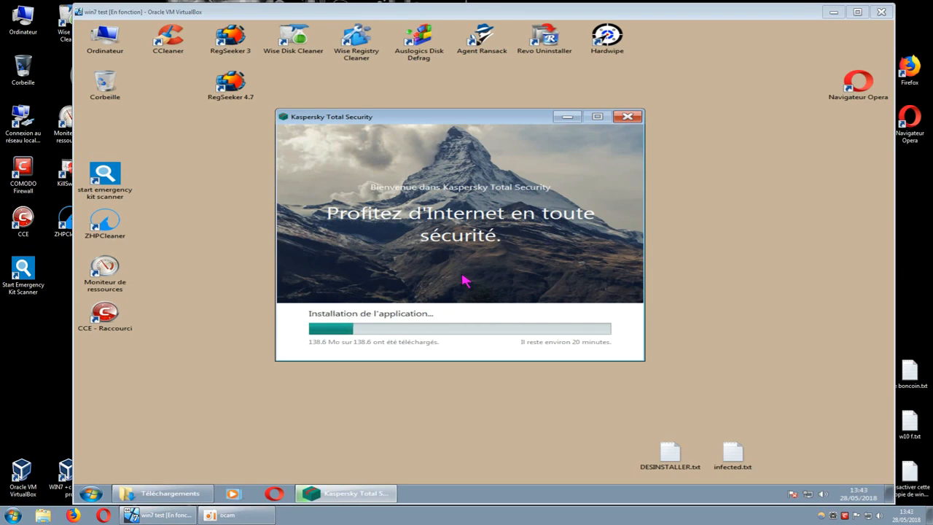
drag(513, 117, 518, 114)
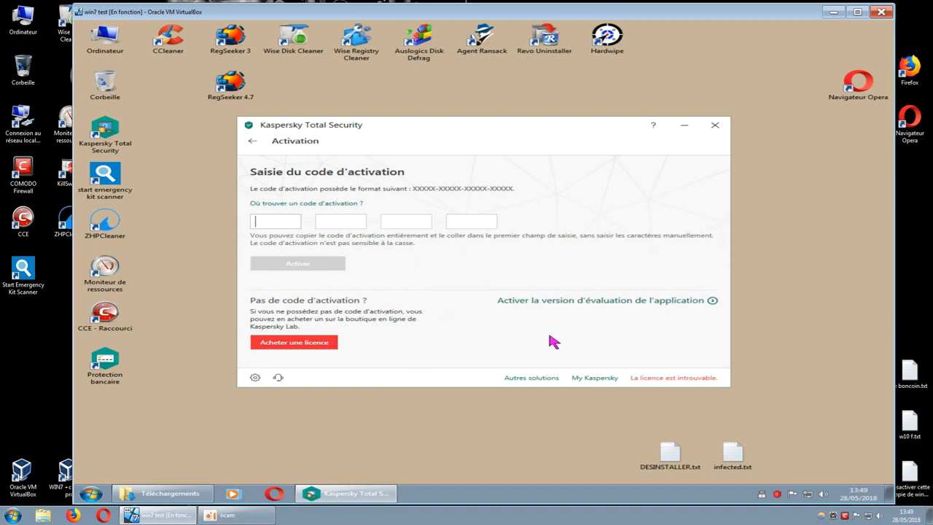
click(603, 307)
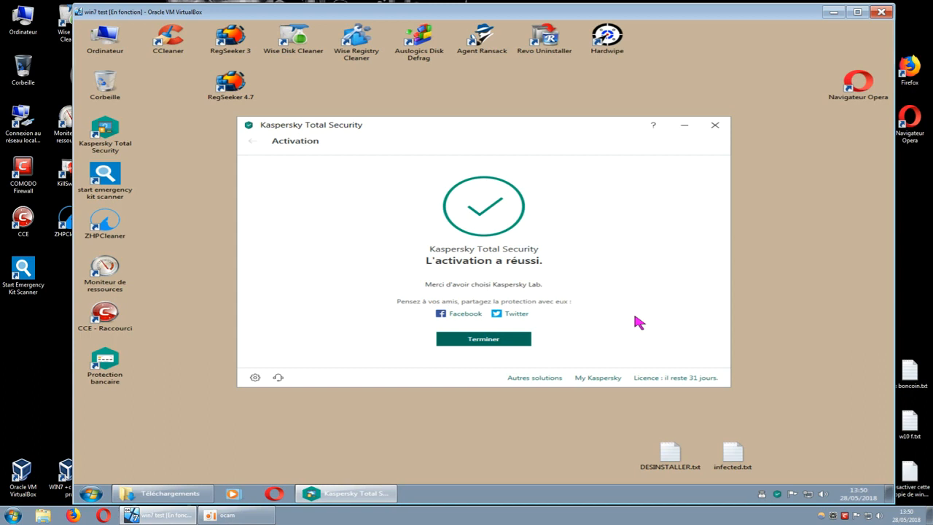
click(480, 341)
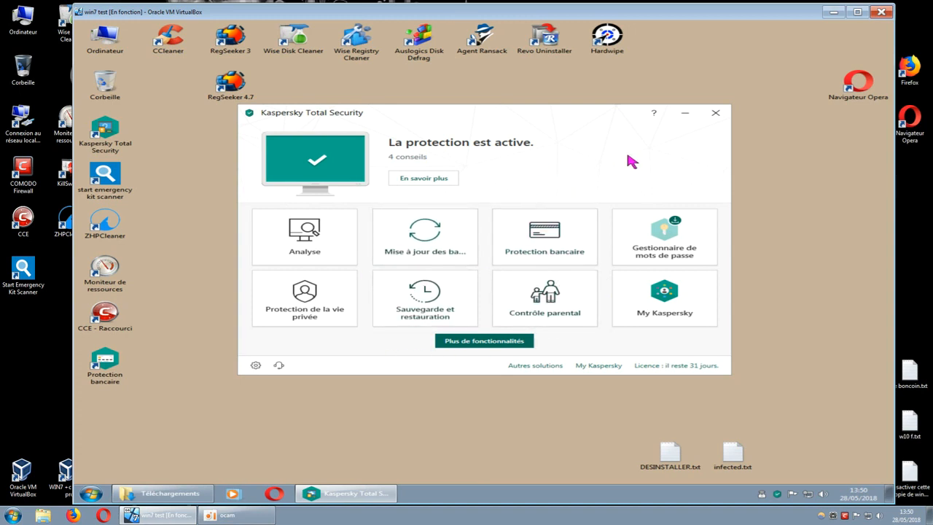
Step: Close the Kaspersky Total Security window and the minimized Téléchargements folder window
click(715, 113)
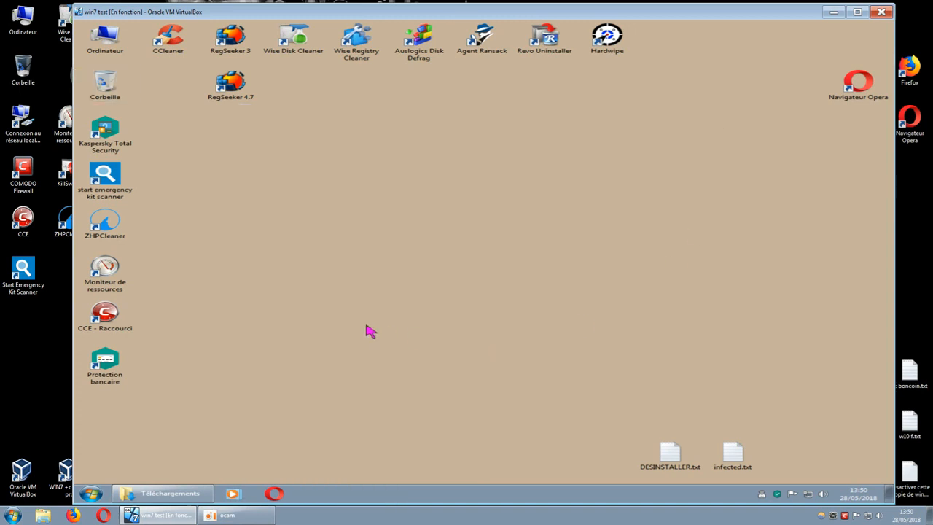
right_click(191, 496)
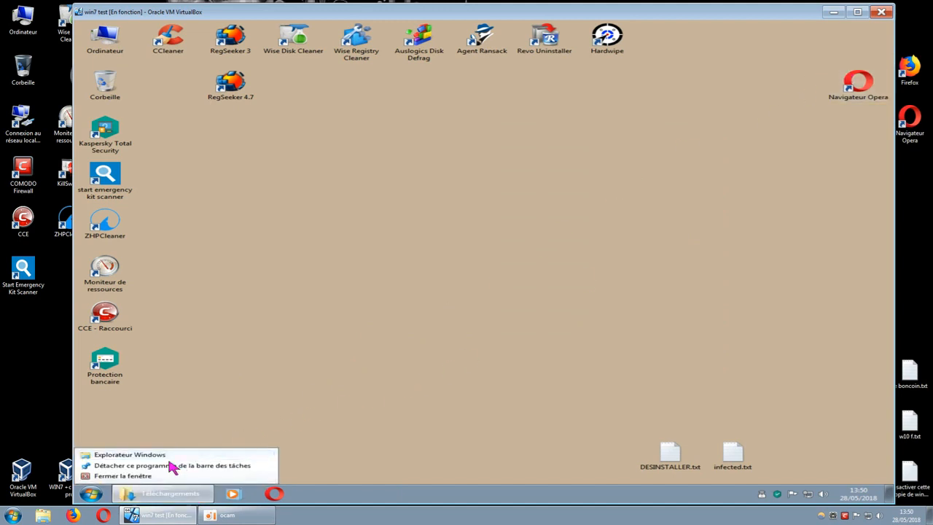
click(152, 476)
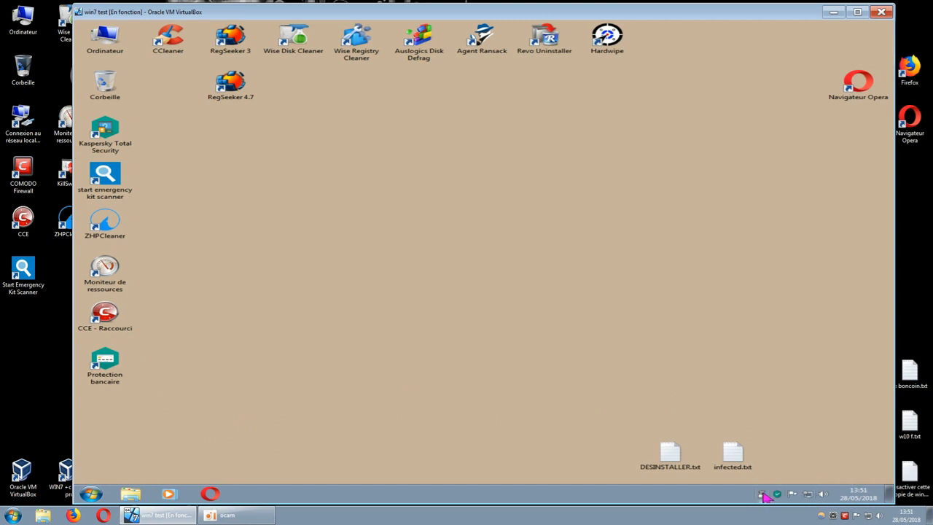
Step: Open the Programmes et fonctionnalités list of installed programs in the Windows Control Panel
click(91, 495)
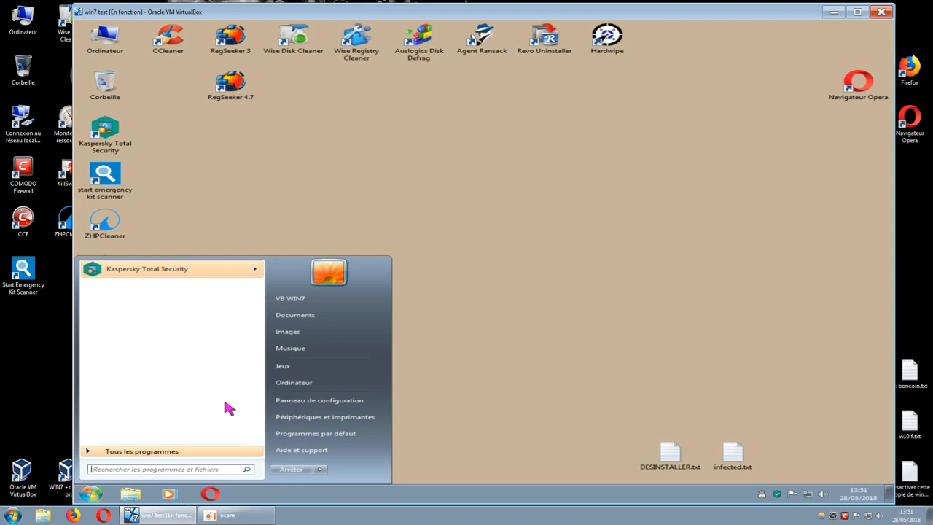
click(328, 407)
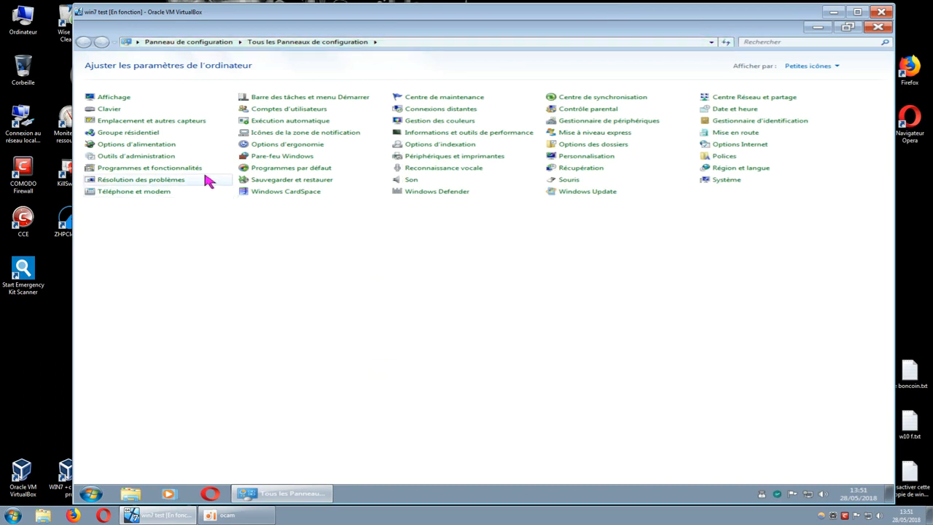
click(193, 169)
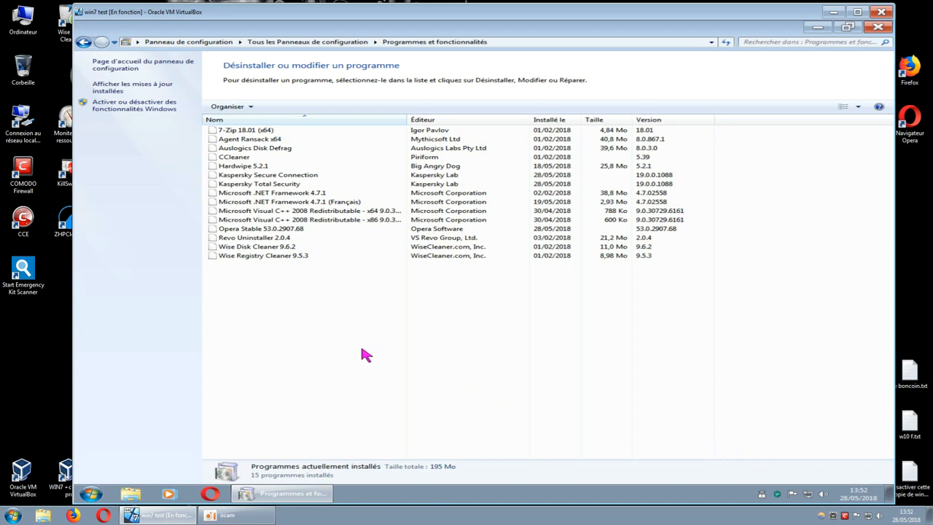
Step: Uninstall Kaspersky Secure Connection without keeping the application's usage settings
click(279, 177)
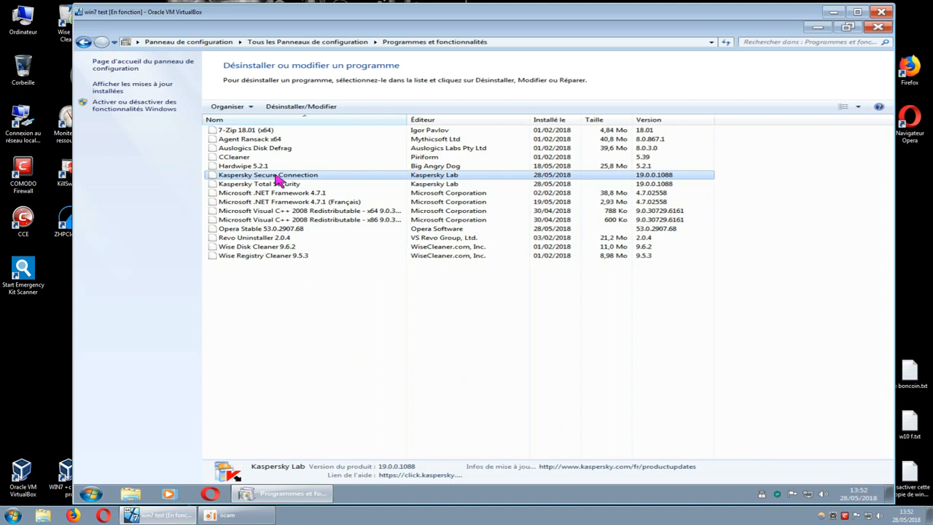
click(313, 108)
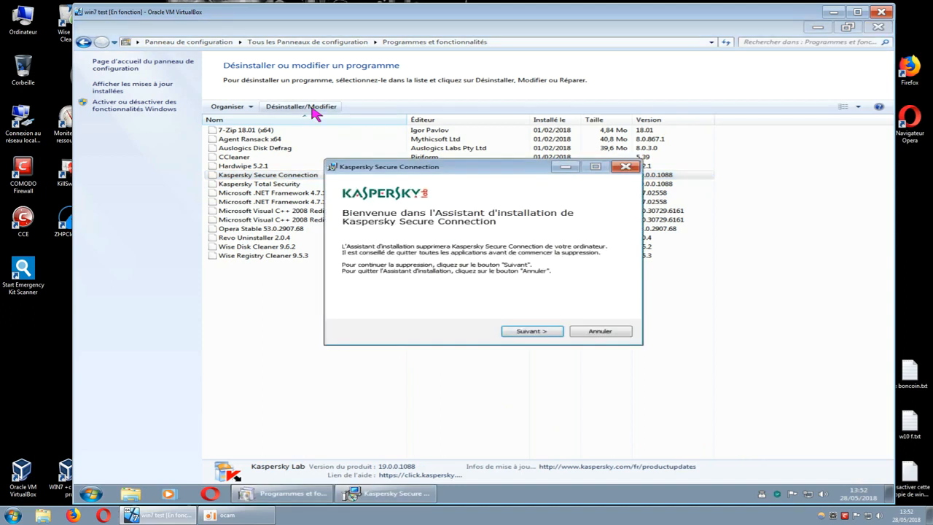
click(543, 333)
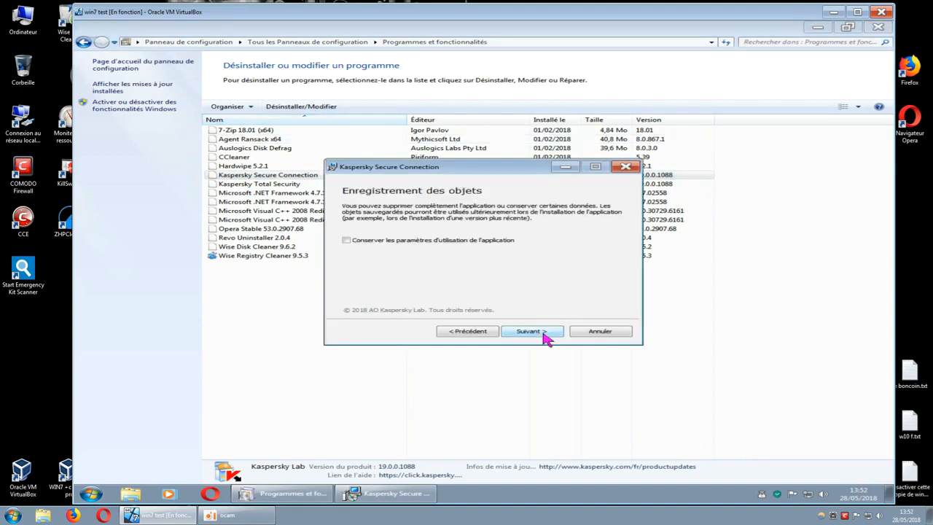
drag(481, 174, 541, 229)
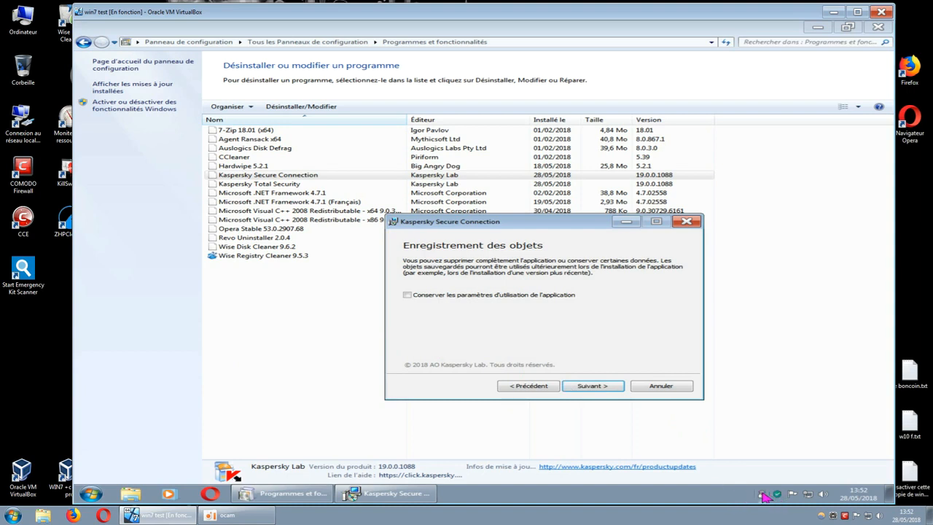
click(235, 178)
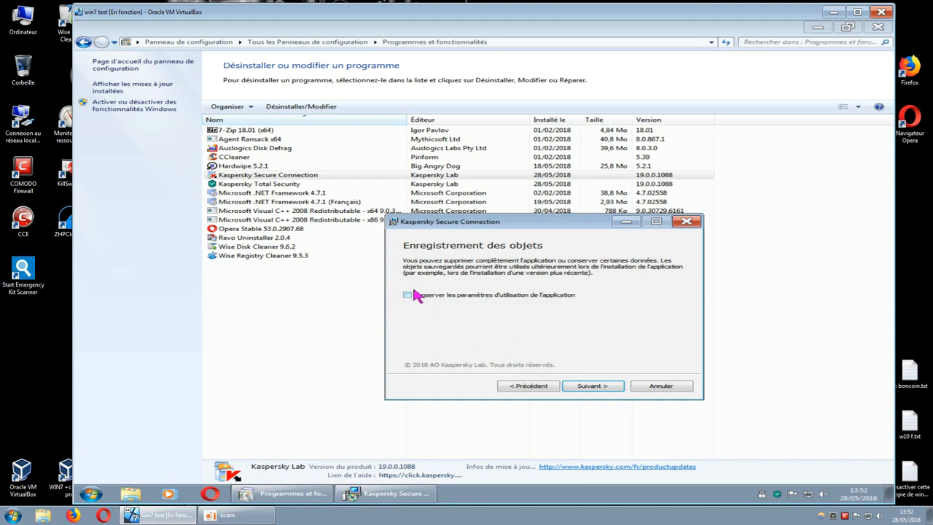
click(589, 387)
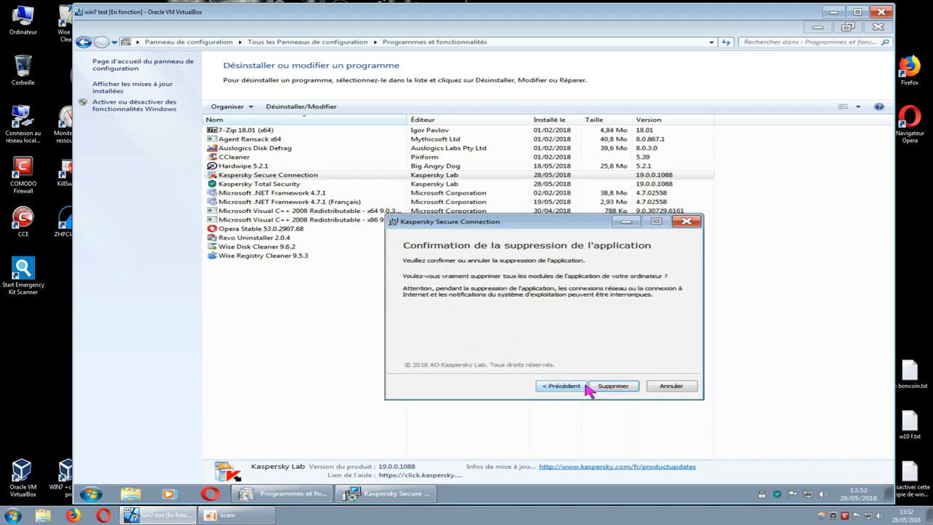
click(618, 387)
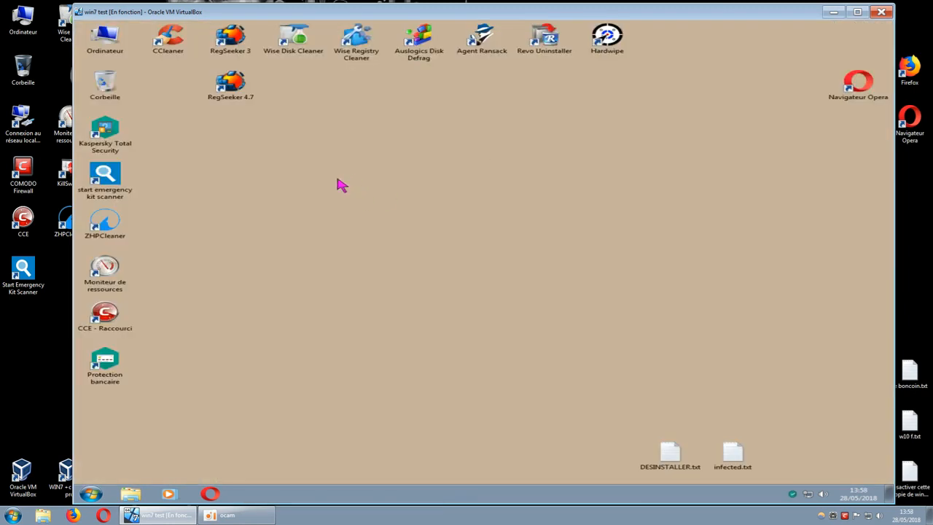
Step: Launch Kaspersky Total Security from the desktop and open the Protection section of its configuration
double_click(113, 135)
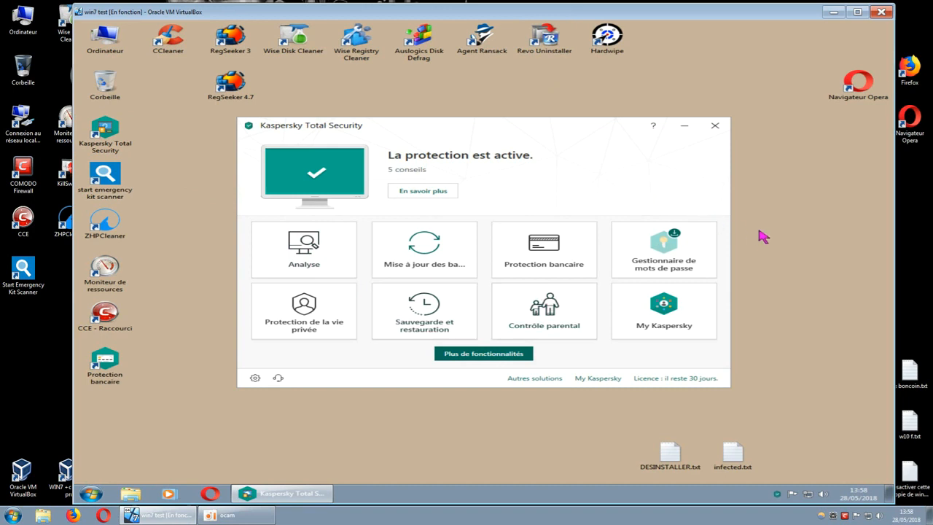
click(255, 380)
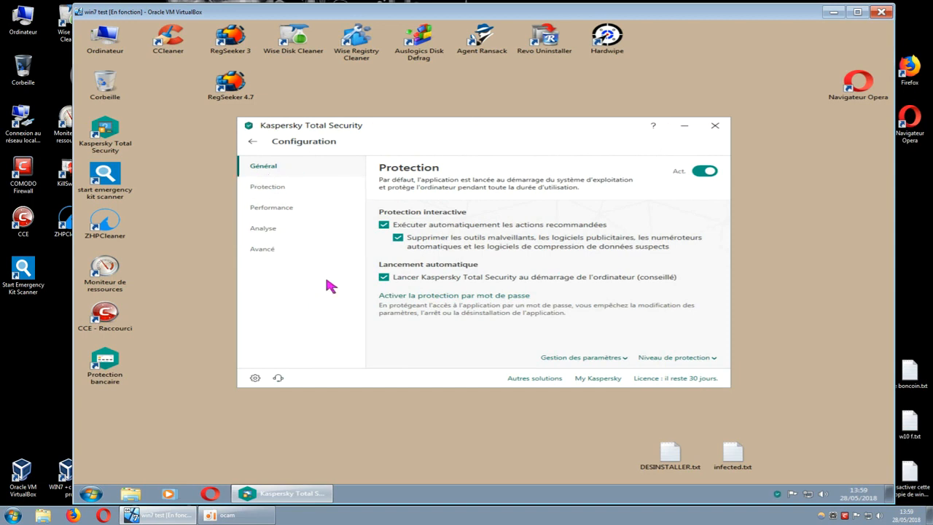
click(284, 191)
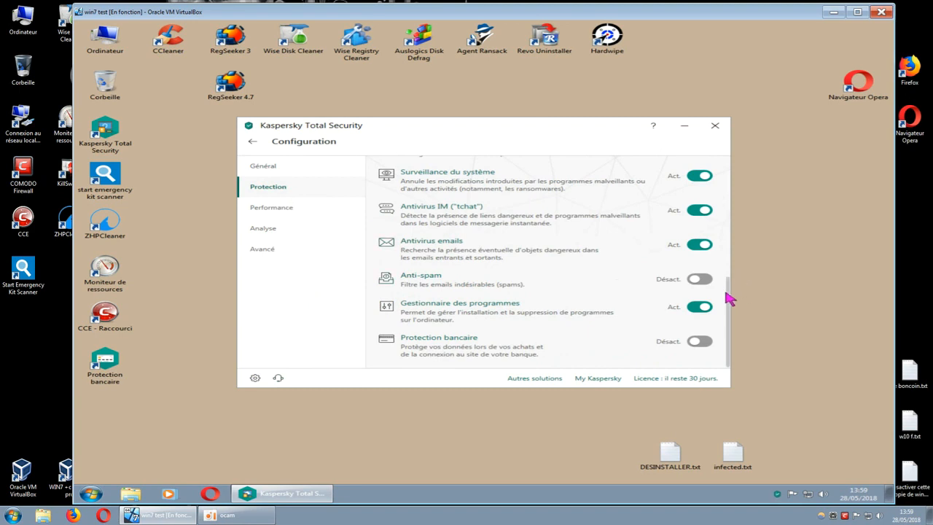
Step: Switch the Protection bancaire component on and off again in the Protection settings
drag(727, 294, 736, 328)
click(699, 341)
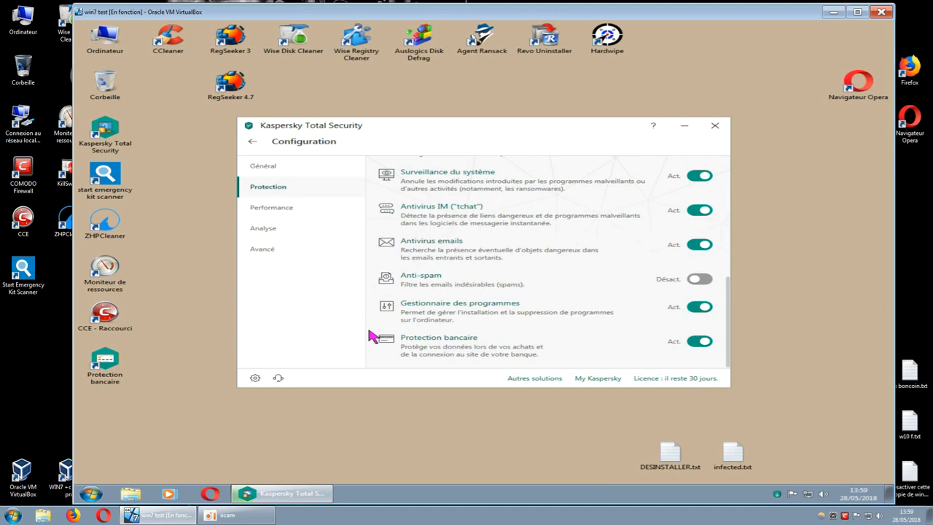
click(697, 345)
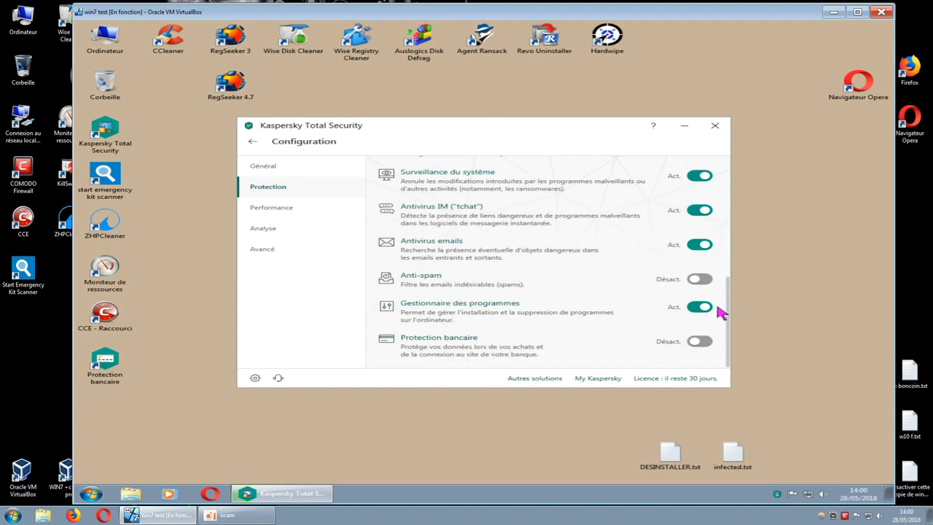
drag(731, 309, 734, 167)
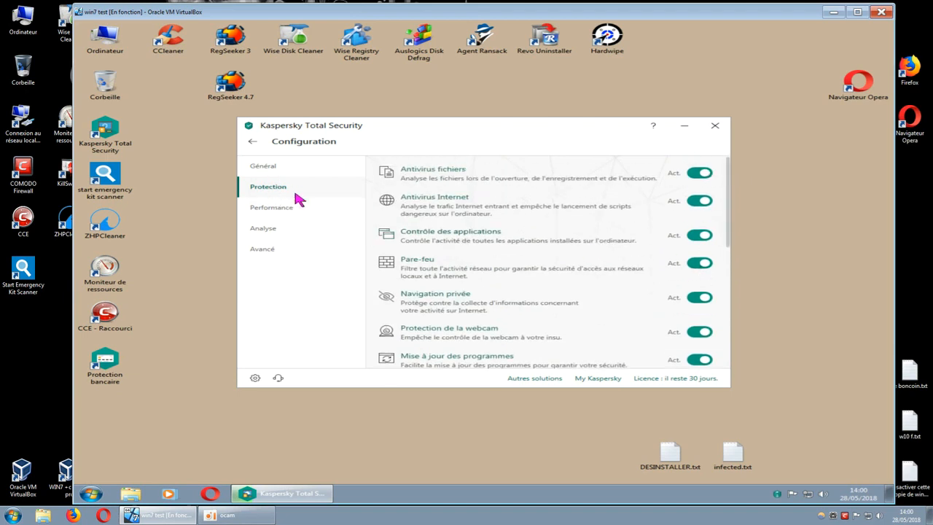
Step: Look through the Performance, Analyse, Avancé and Général sections of the Kaspersky configuration
click(276, 209)
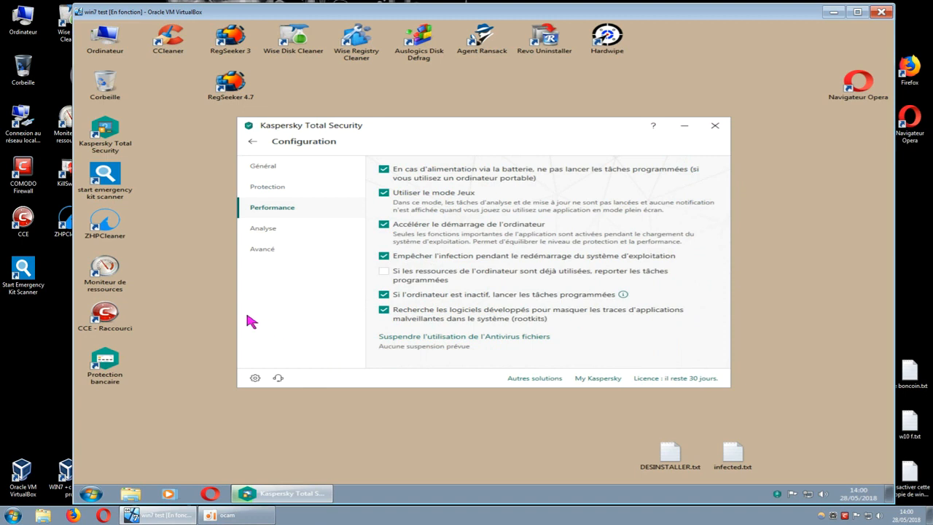
click(269, 230)
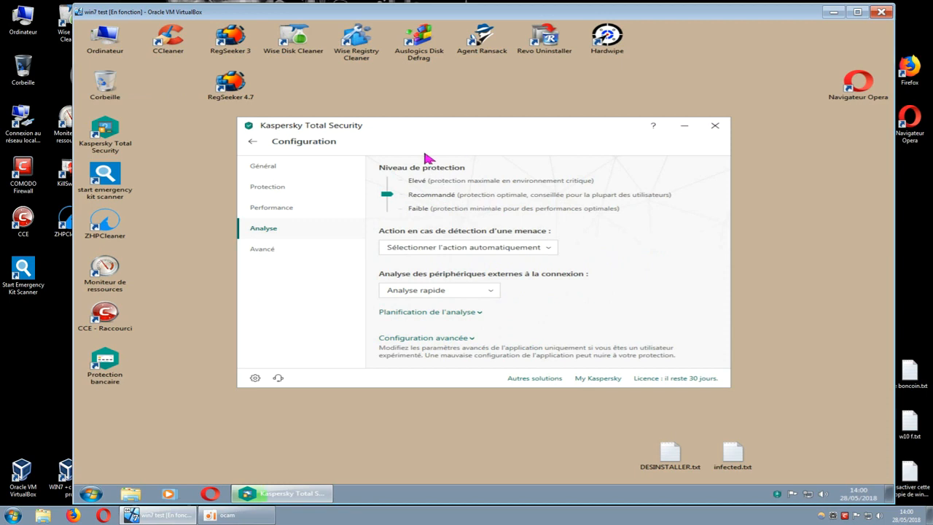
click(270, 255)
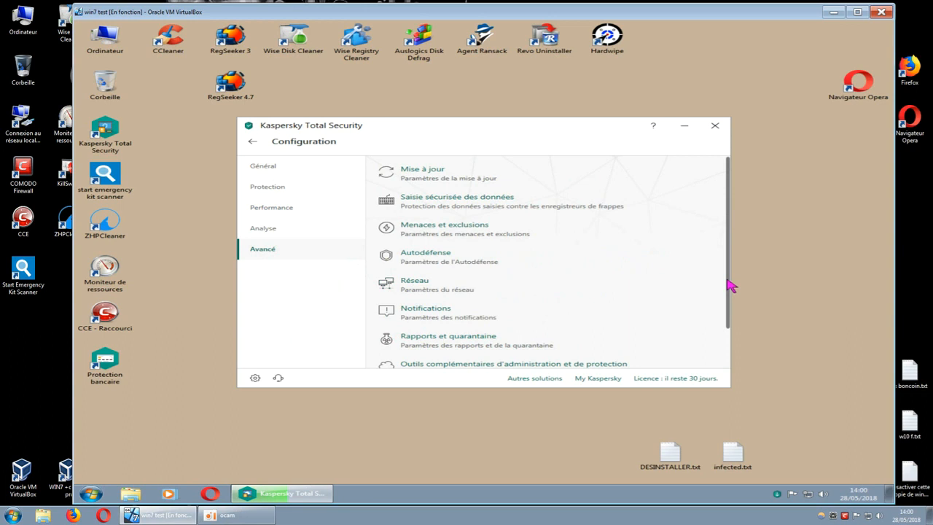
drag(726, 309, 724, 257)
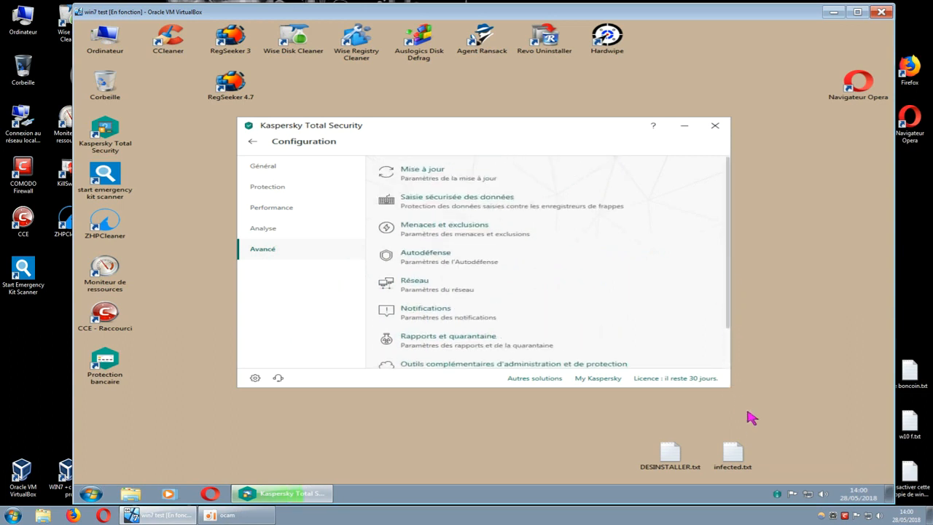
drag(728, 252, 726, 221)
drag(494, 131, 466, 97)
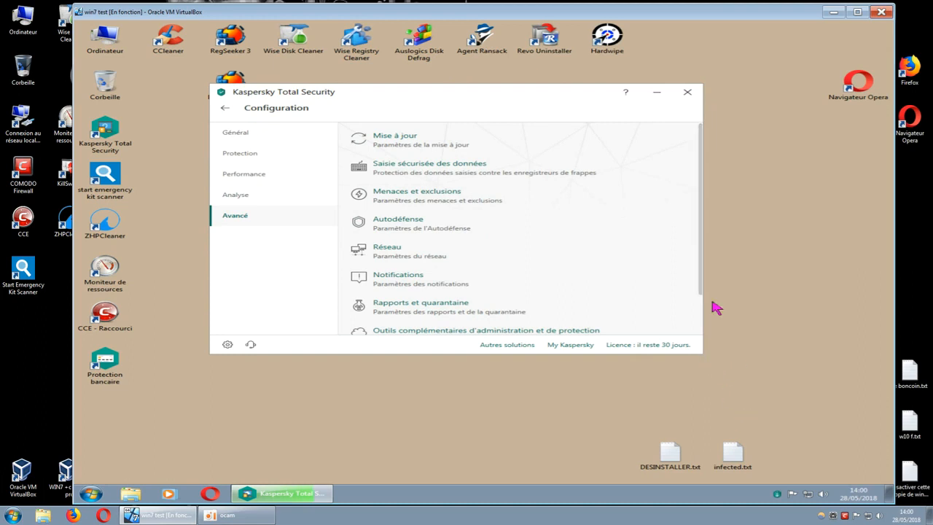
drag(705, 263, 701, 319)
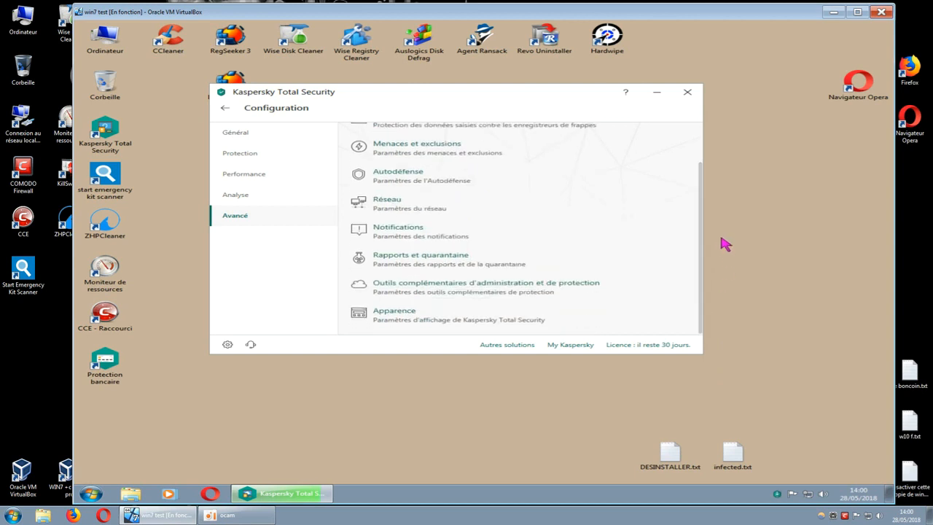
drag(704, 235, 706, 177)
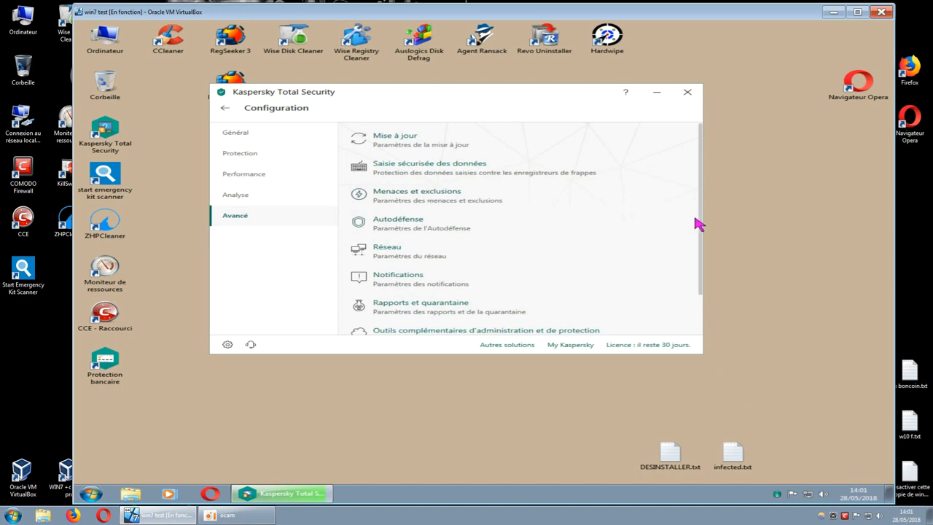
drag(702, 229, 703, 281)
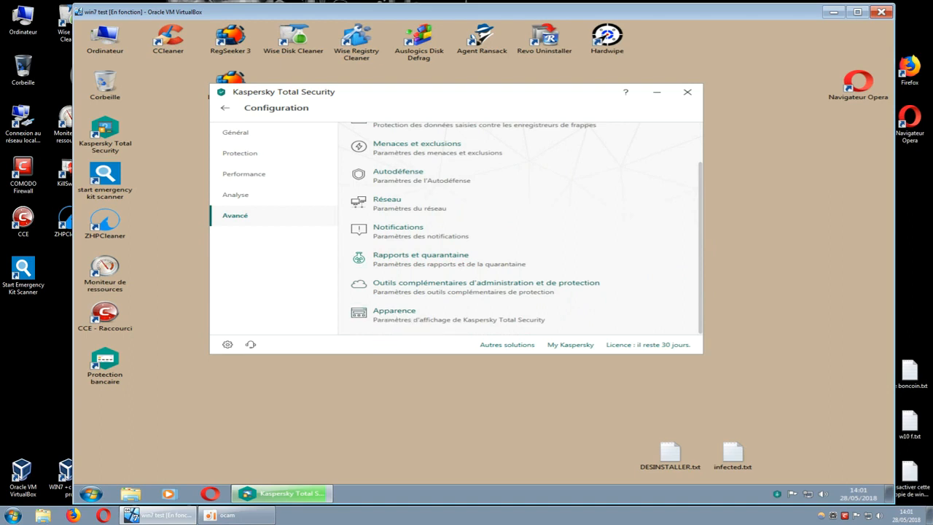
click(250, 137)
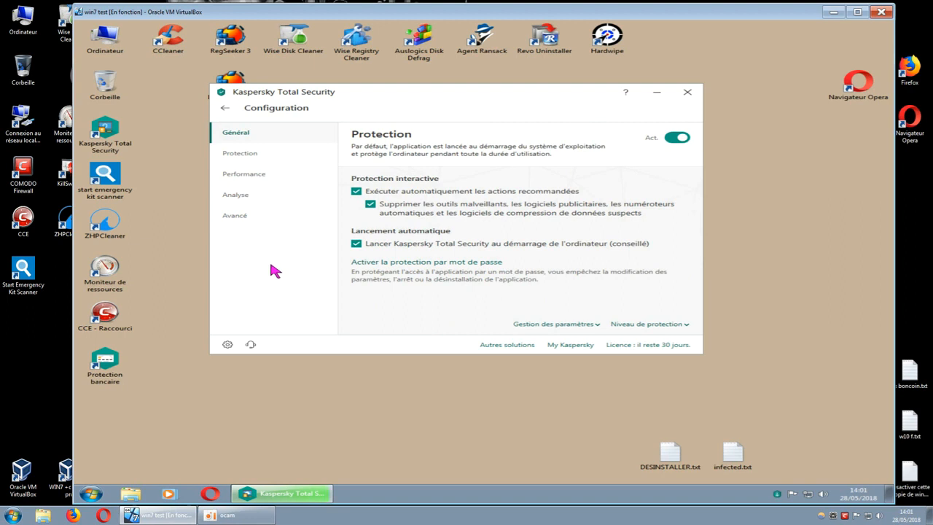
Step: Examine the application network rules of the Pare-feu component in an enlarged window, and return to the Protection settings
click(243, 154)
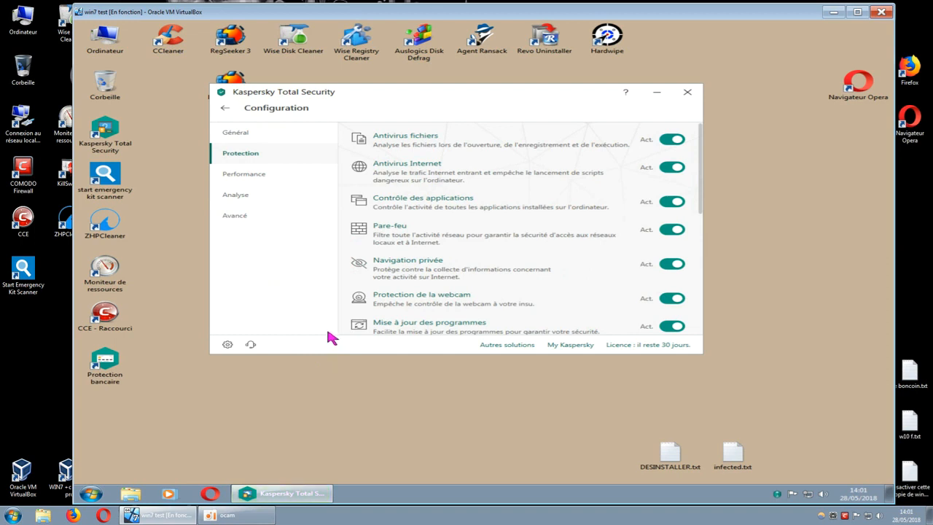
click(392, 231)
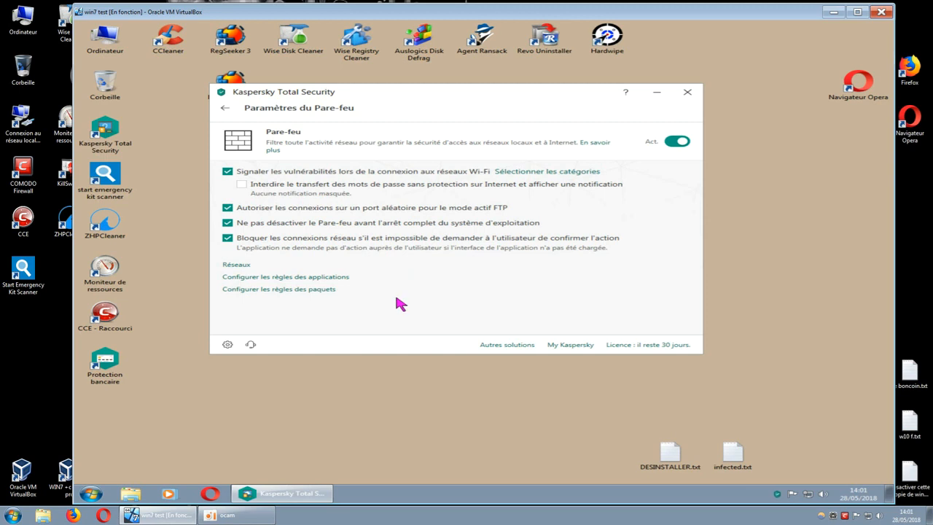
click(298, 277)
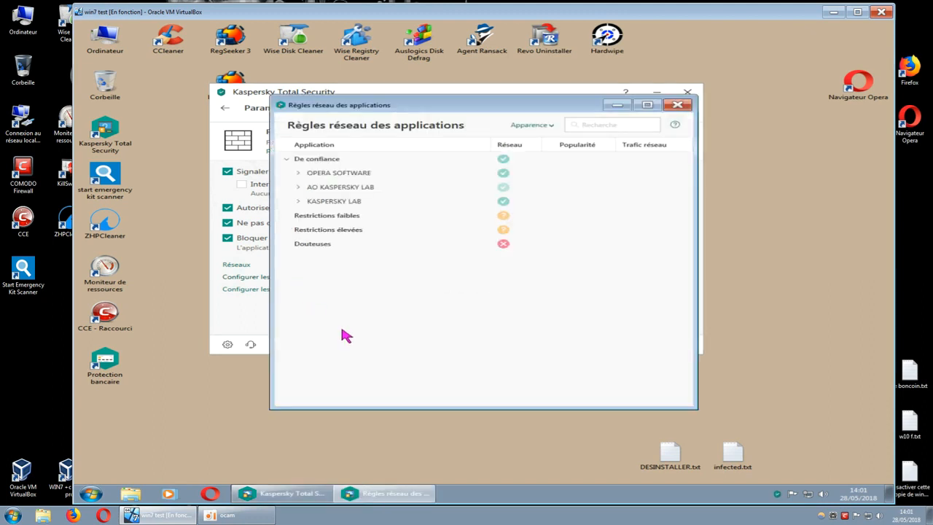
drag(486, 113, 401, 79)
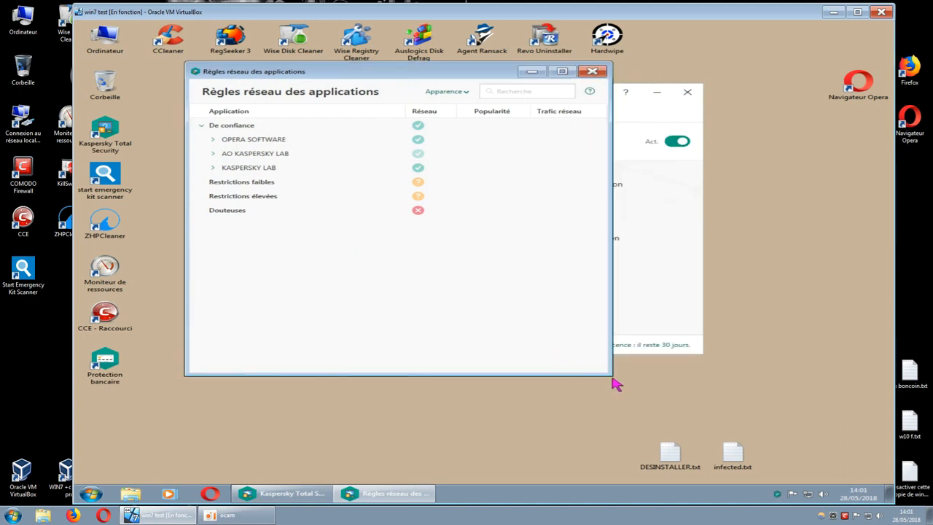
drag(613, 377, 804, 481)
drag(559, 73, 481, 43)
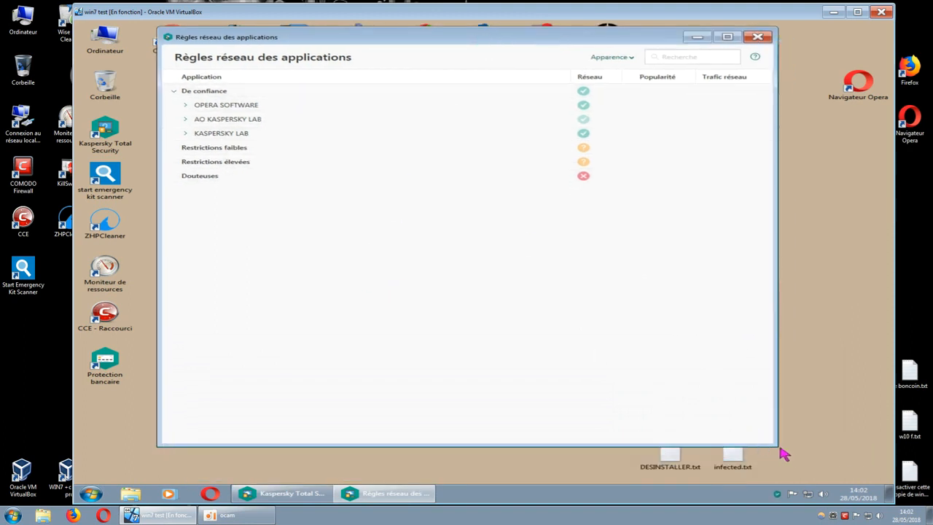
drag(778, 446, 828, 482)
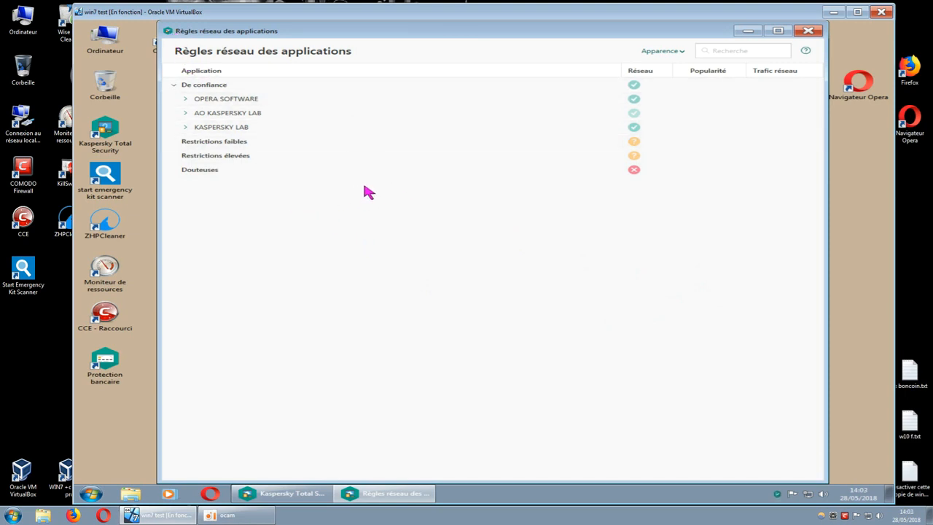
click(806, 32)
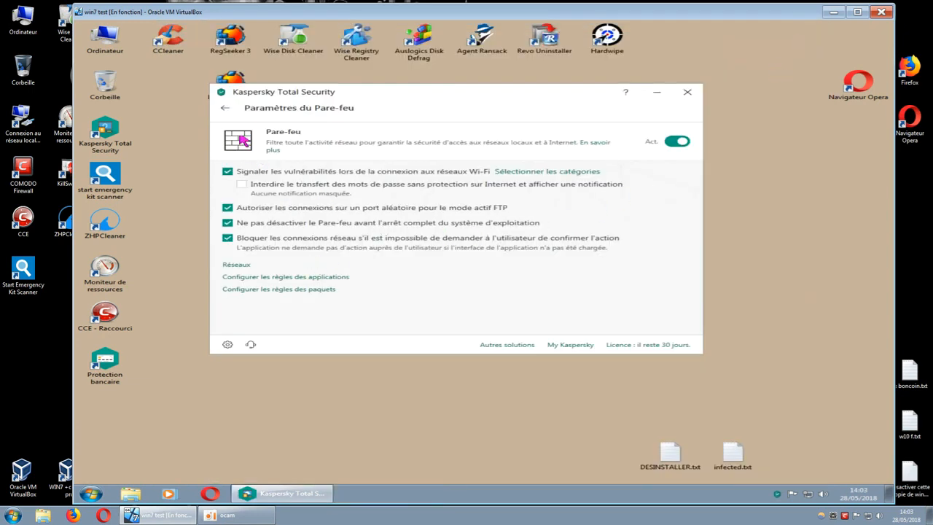
click(225, 107)
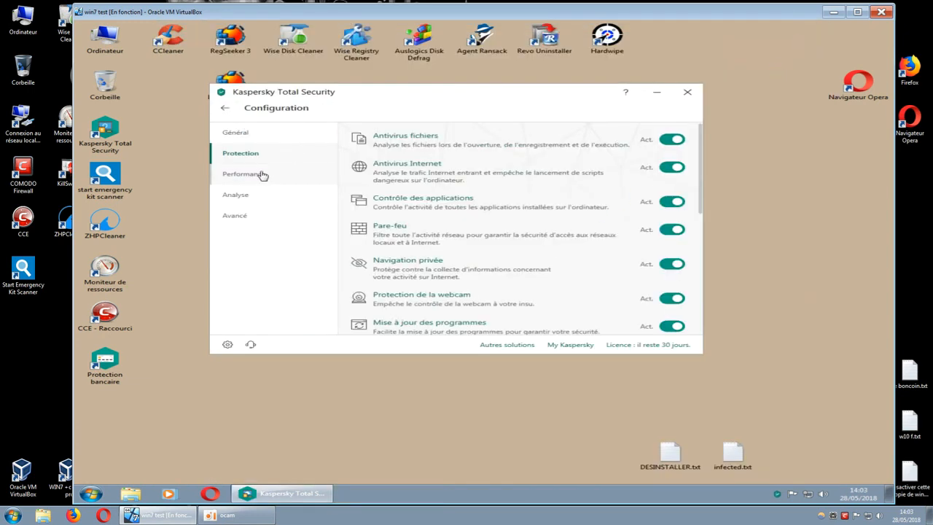
Step: Change a scan option in the advanced settings of Antivirus fichiers and return to the component's main settings
click(400, 139)
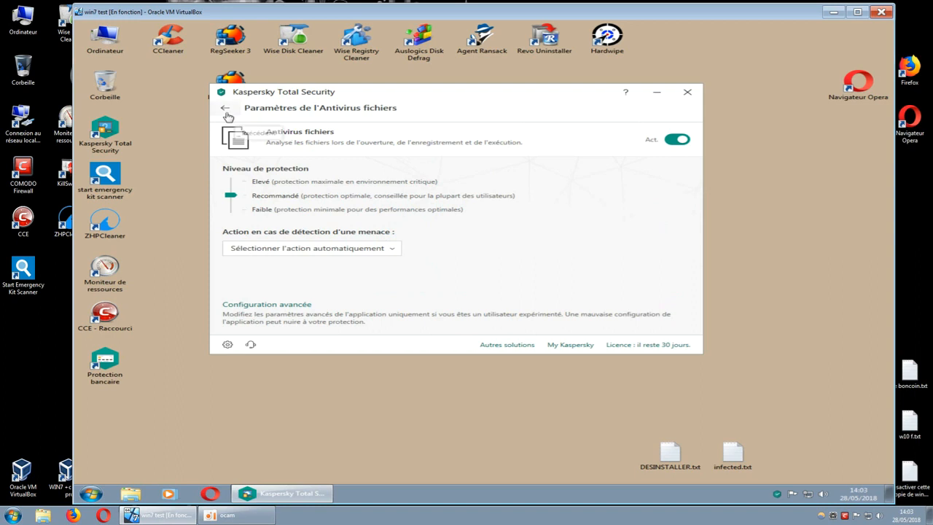
click(299, 306)
mouse_move(701, 216)
mouse_down()
mouse_move(700, 323)
mouse_move(704, 224)
mouse_up()
click(246, 247)
drag(700, 208, 696, 282)
scroll(693, 294, down, 3)
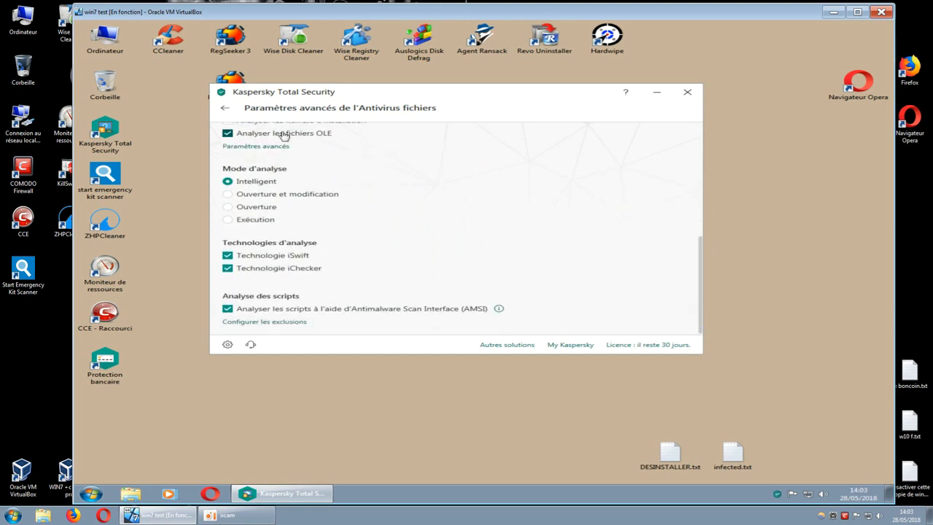
click(225, 108)
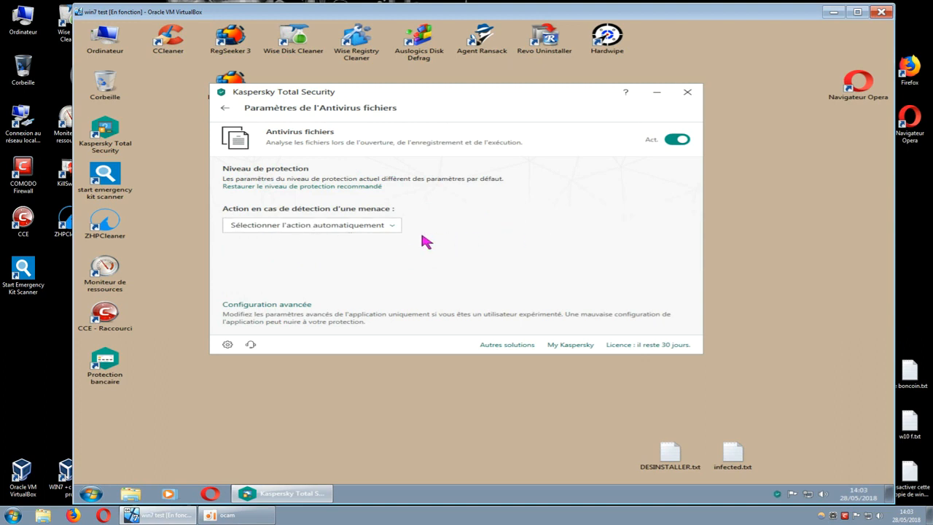
Step: Check the threat detection actions offered for Antivirus fichiers and view the Antivirus Internet settings
click(390, 228)
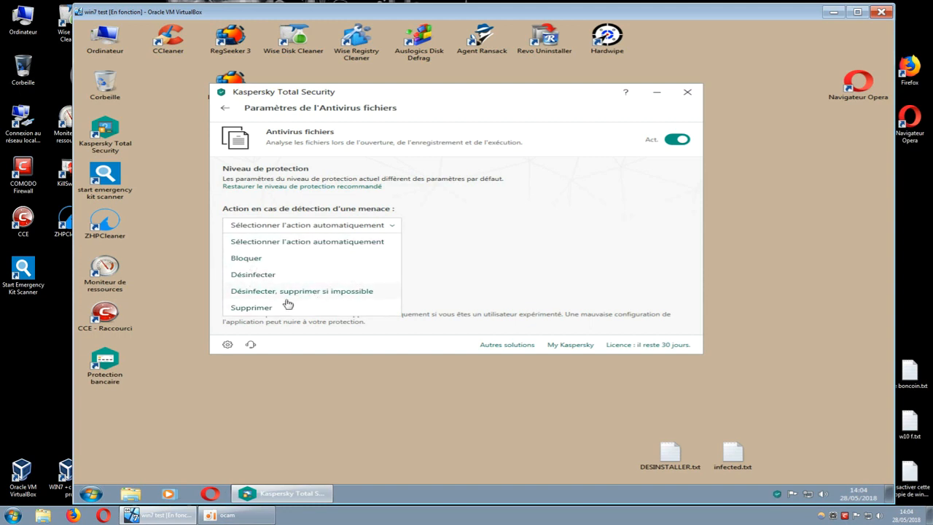
click(227, 108)
click(226, 110)
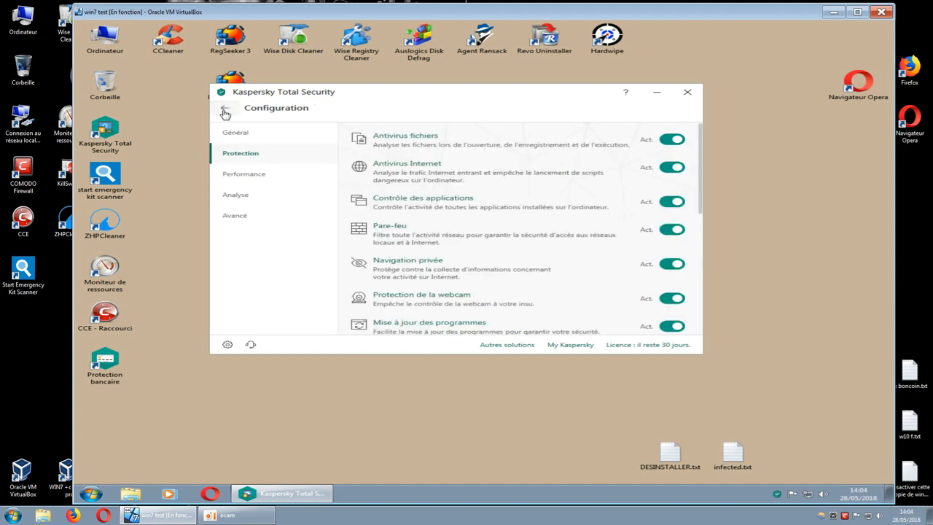
click(411, 169)
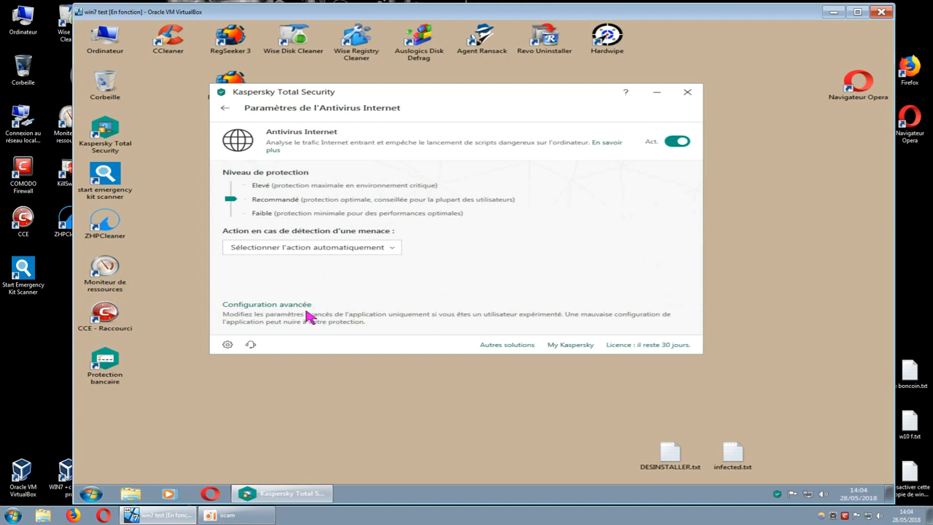
click(225, 108)
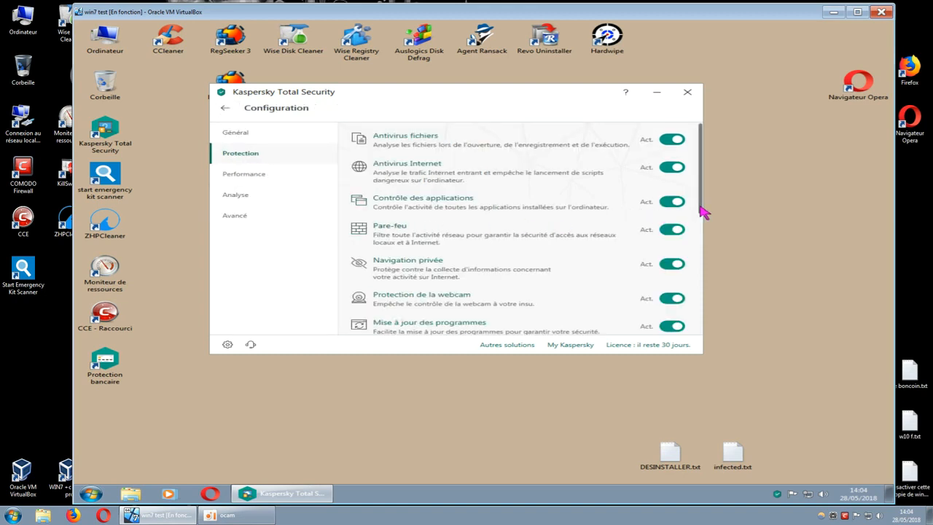
Step: Turn off the Protection de la webcam and Mise à jour des programmes components in the Protection settings
click(666, 299)
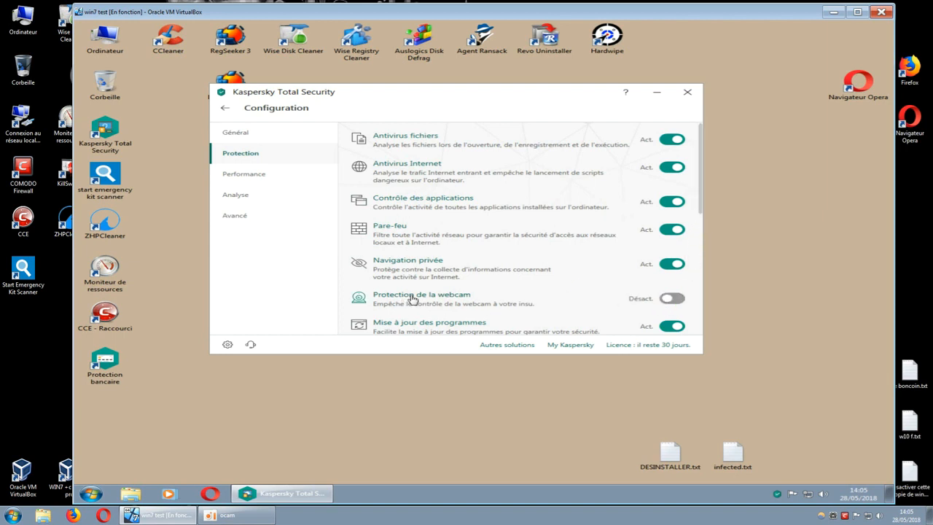
drag(703, 212, 709, 253)
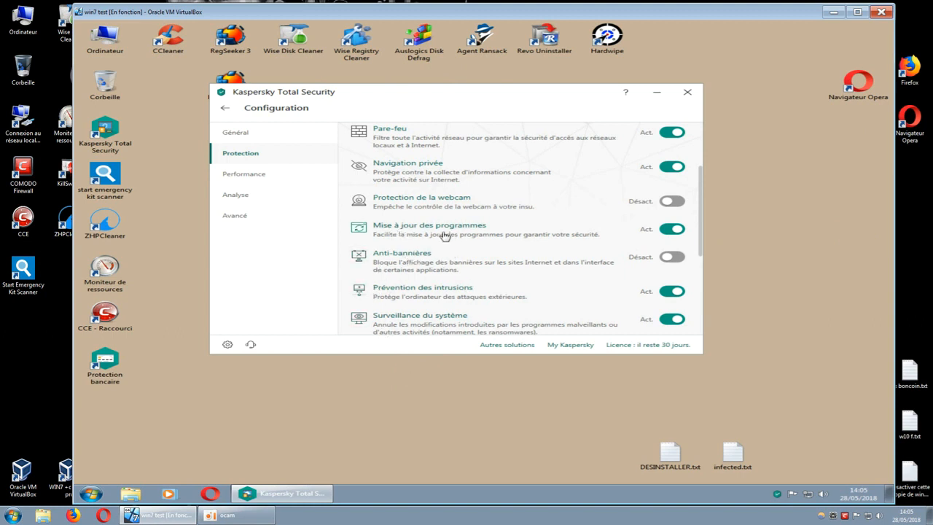
click(669, 230)
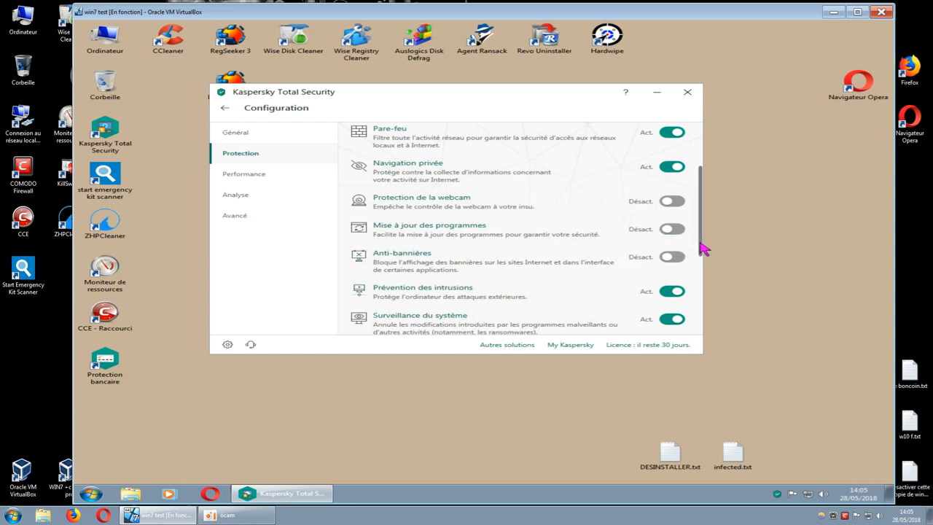
Step: Review the remaining Protection components and the Performance, Analyse and Avancé sections, including the Apparence display settings
mouse_move(702, 248)
mouse_down()
mouse_move(702, 257)
mouse_move(700, 250)
mouse_up()
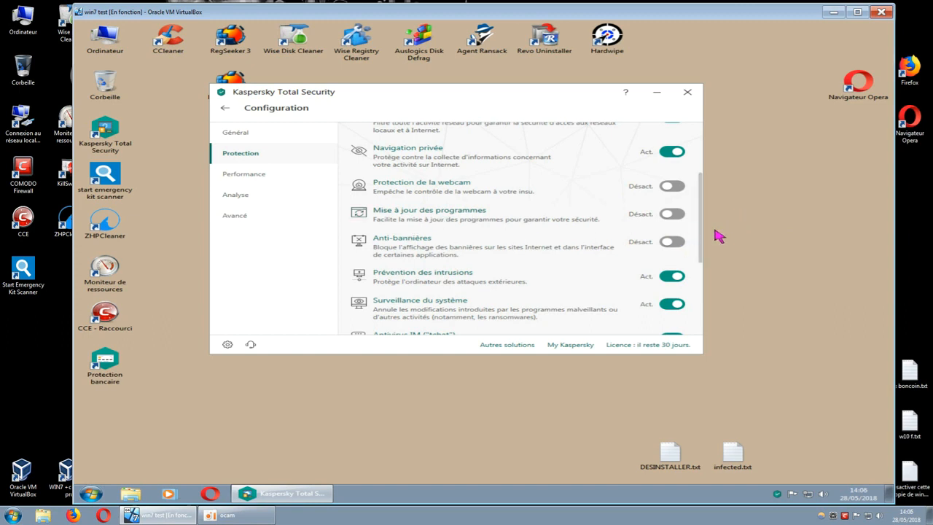
drag(701, 248, 702, 306)
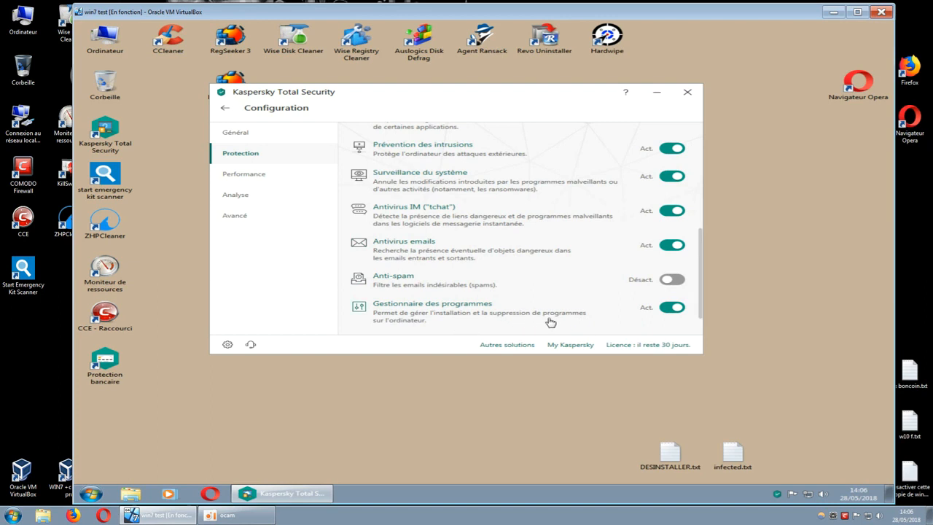
drag(700, 304, 704, 198)
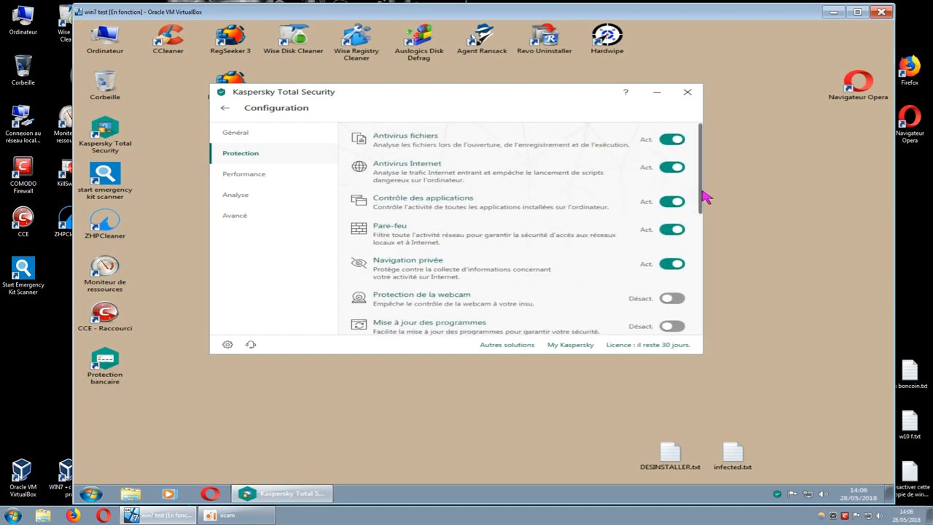
click(265, 177)
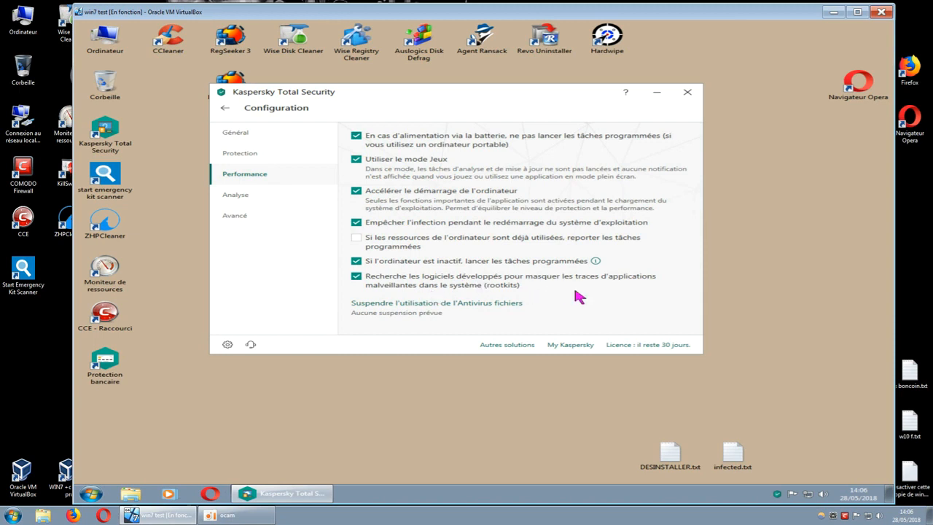
click(253, 204)
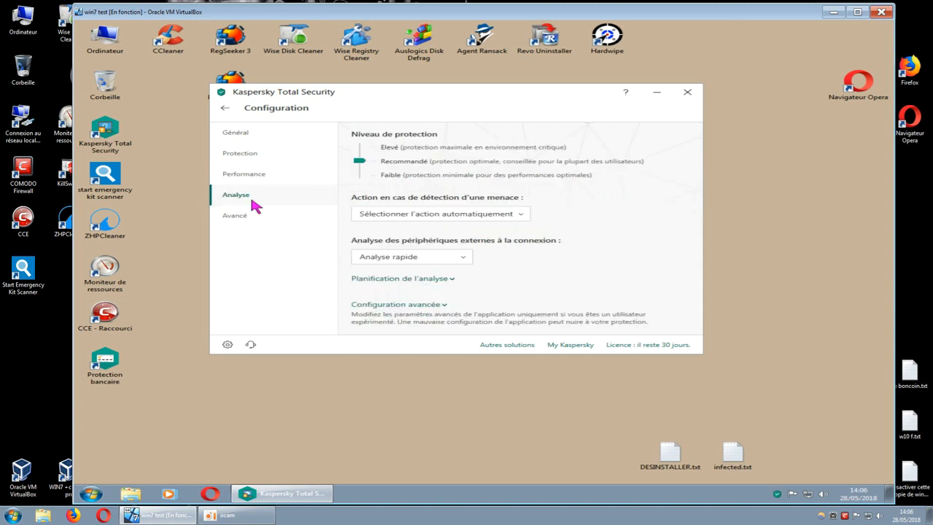
click(250, 217)
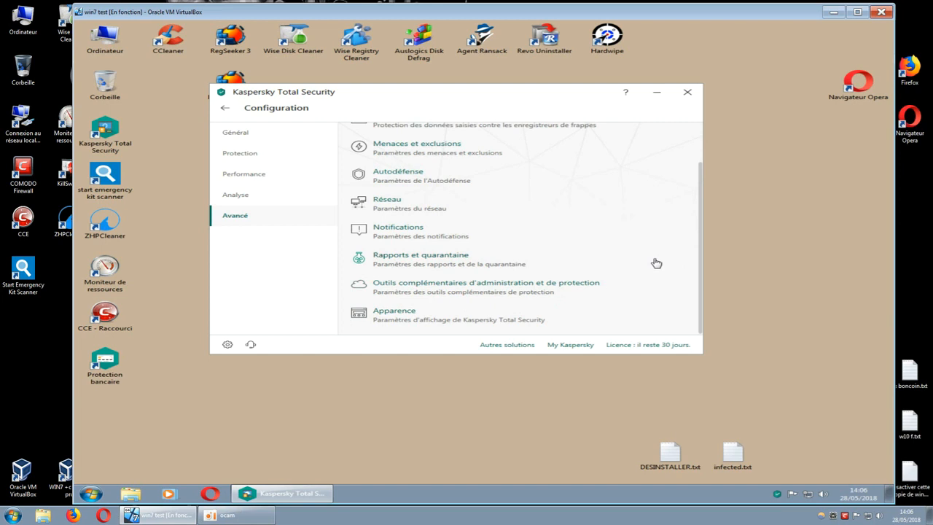
click(402, 318)
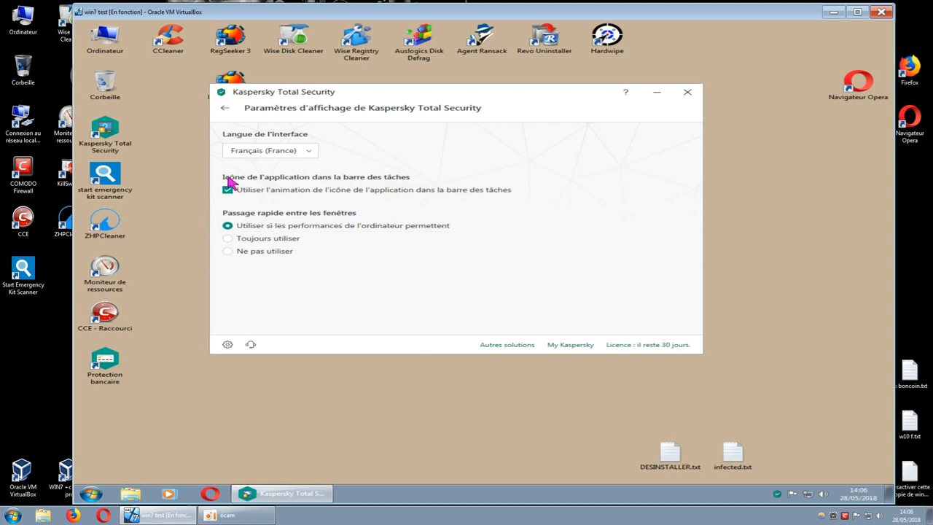
click(225, 108)
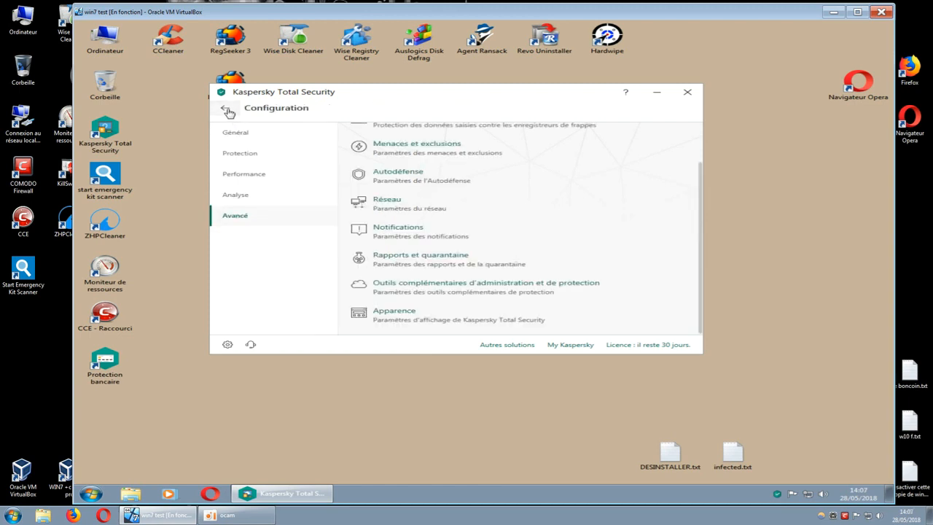
Step: View the Apparence display settings, return to the Avancé section and look through its list of settings
click(405, 318)
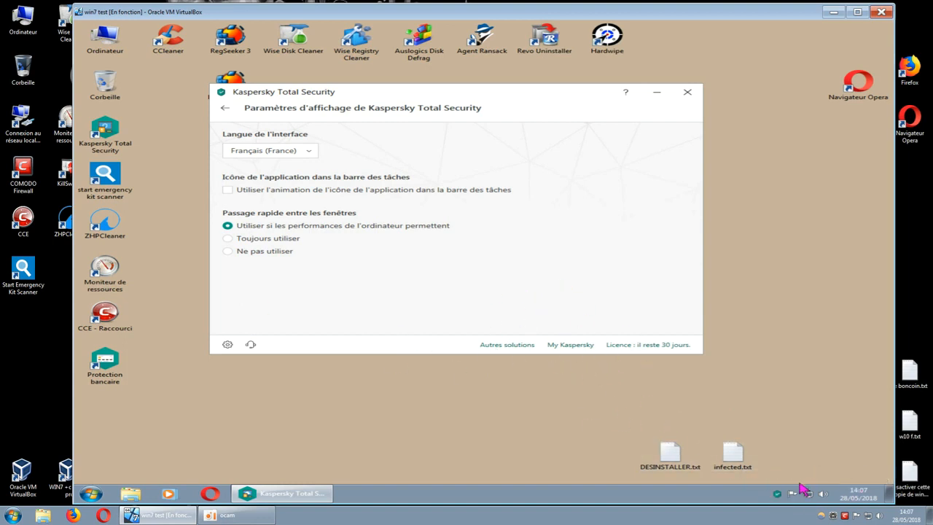
click(225, 109)
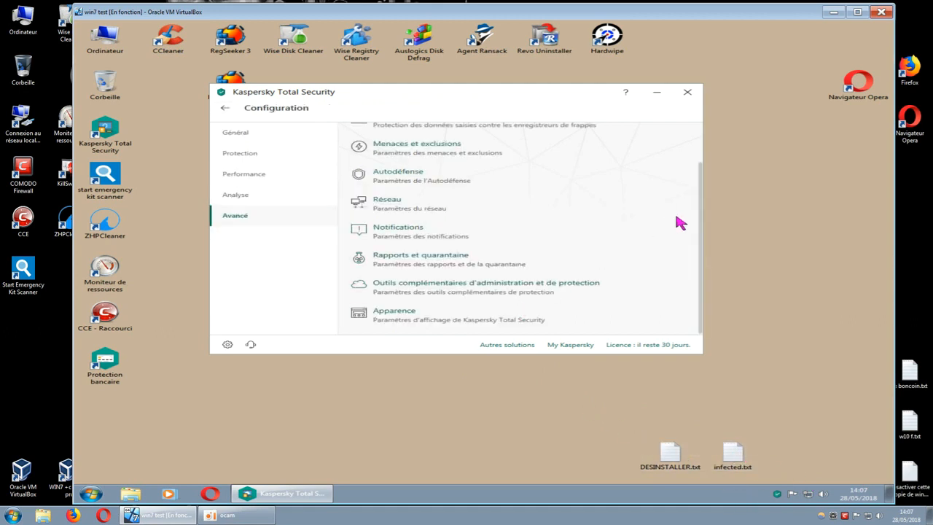
scroll(702, 212, up, 2)
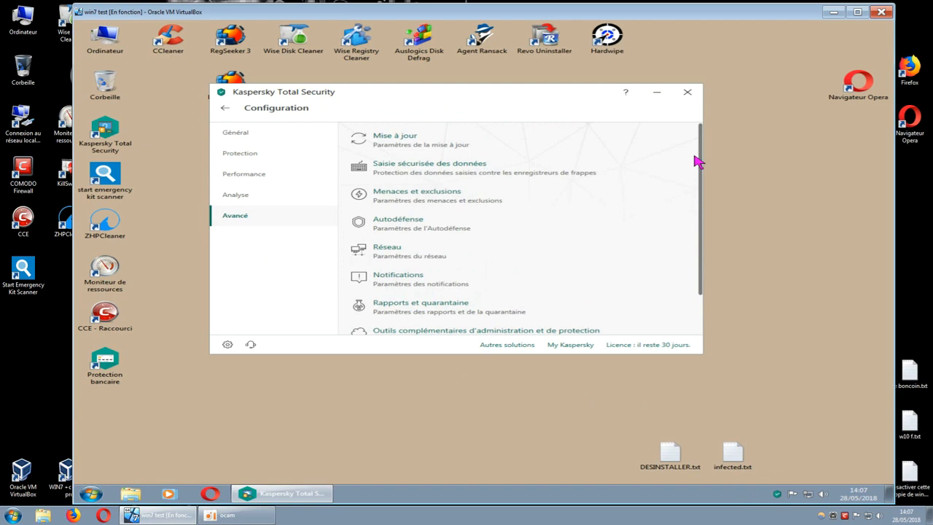
scroll(699, 197, down, 2)
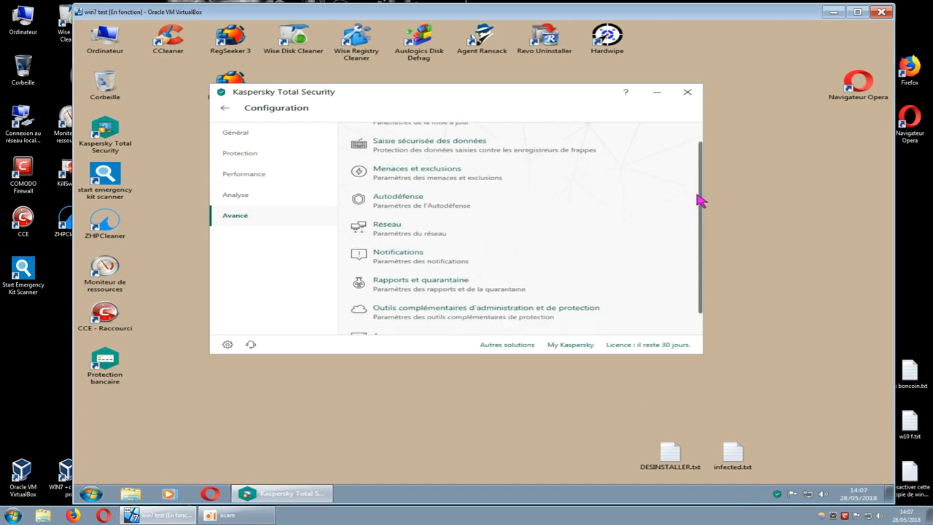
Step: Refuse the marketing data processing statement in the Outils complémentaires d'administration et de protection settings and open its text to decline it
click(467, 292)
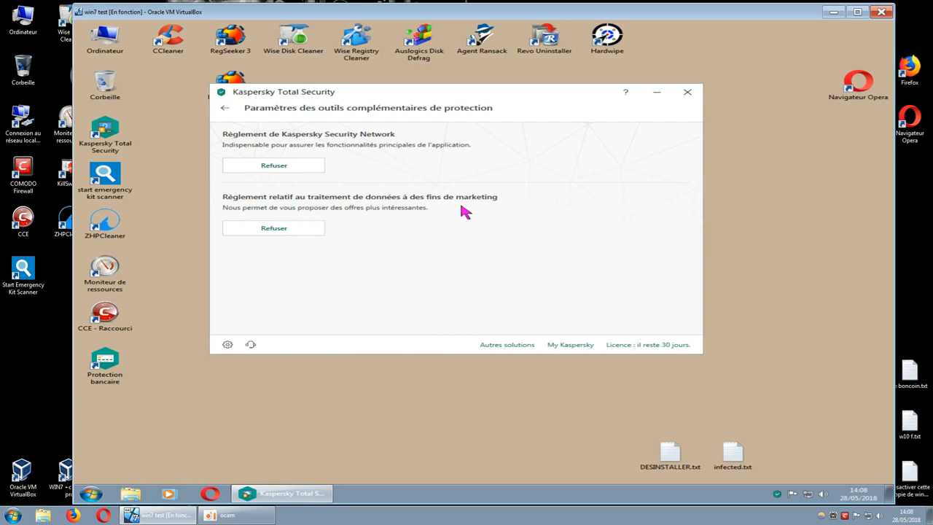
click(266, 229)
click(281, 234)
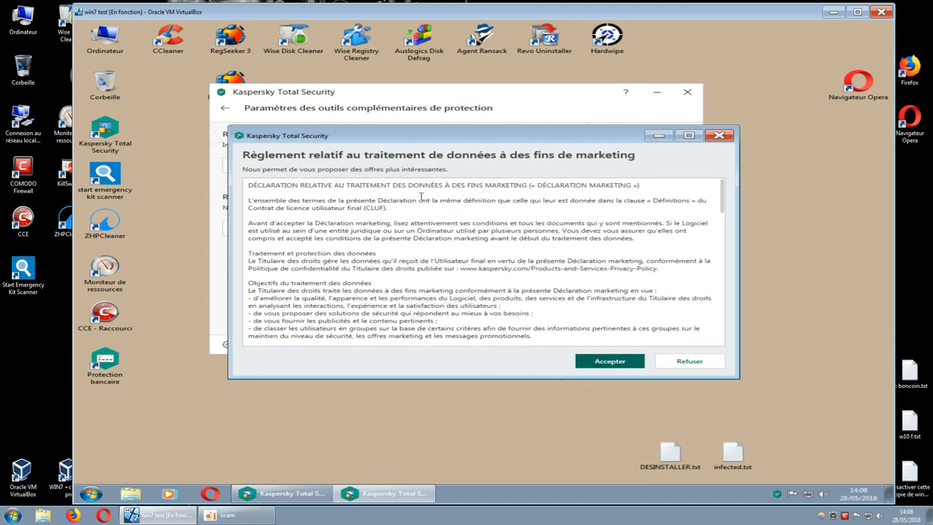
drag(579, 139, 558, 307)
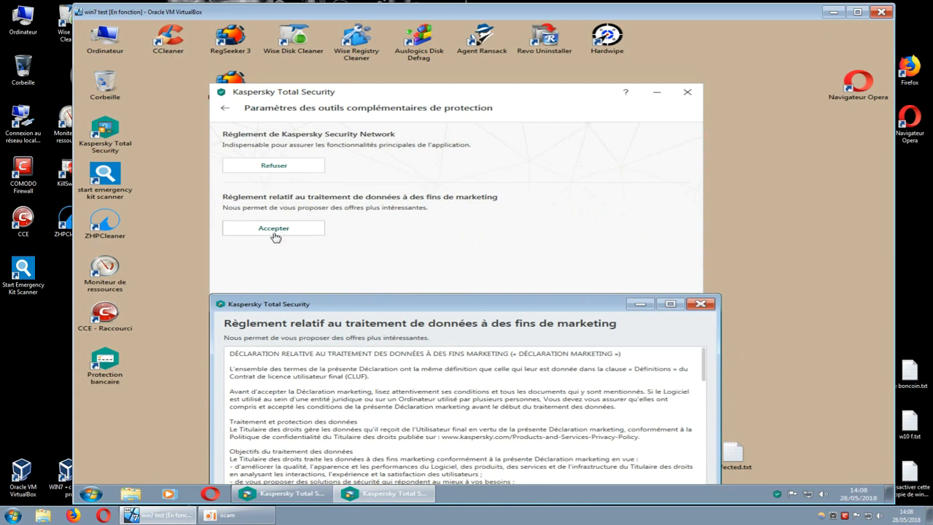
drag(371, 306, 334, 133)
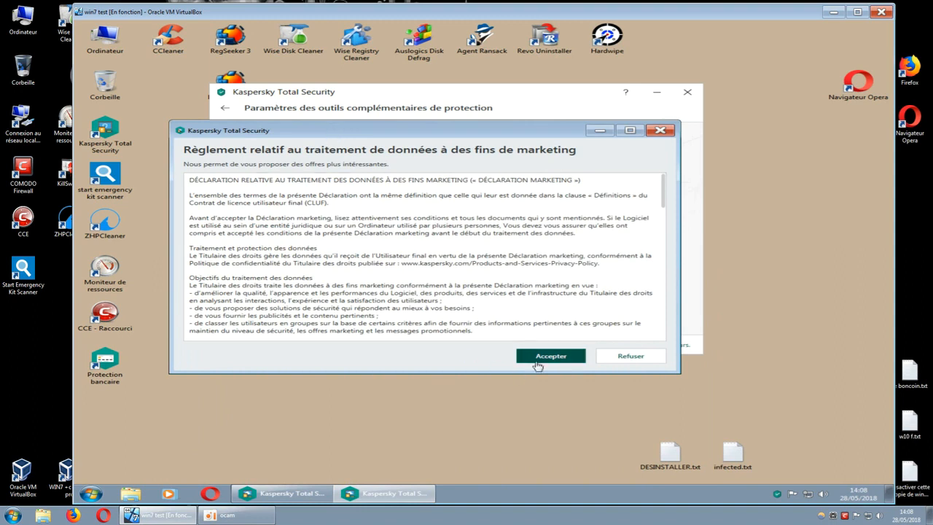
click(605, 361)
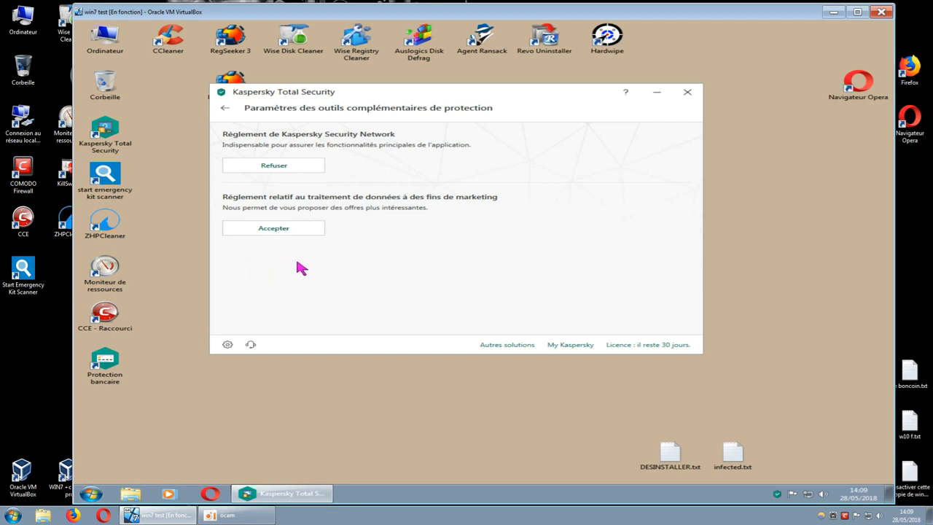
Step: Accept the marketing data processing statement from its text window, and refuse it again
click(275, 229)
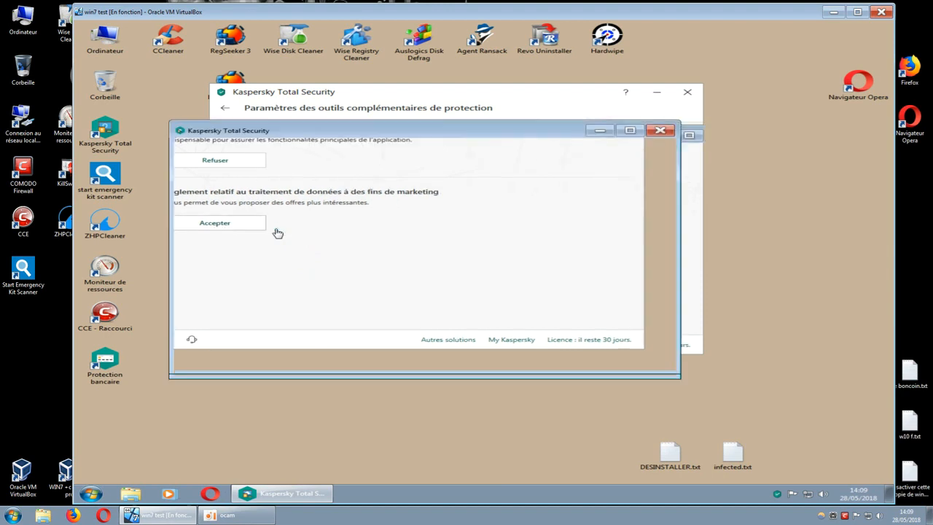
click(536, 356)
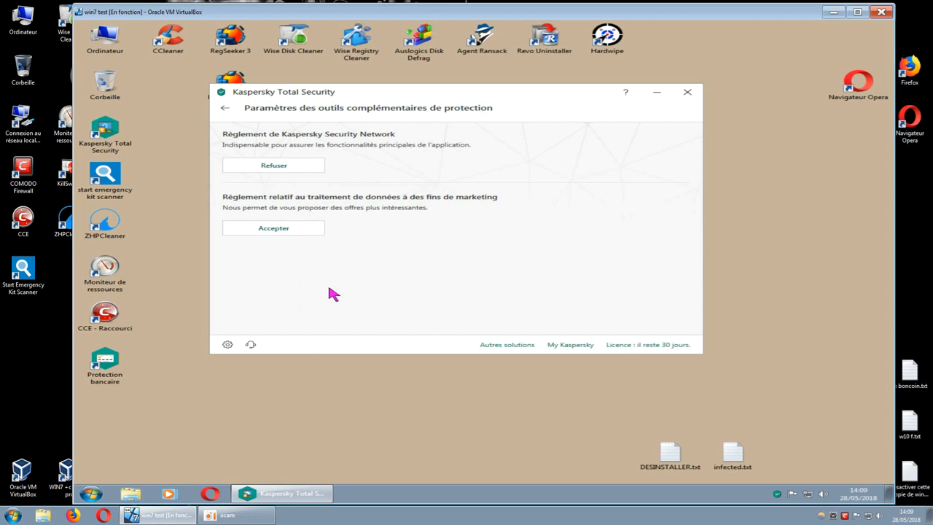
click(265, 232)
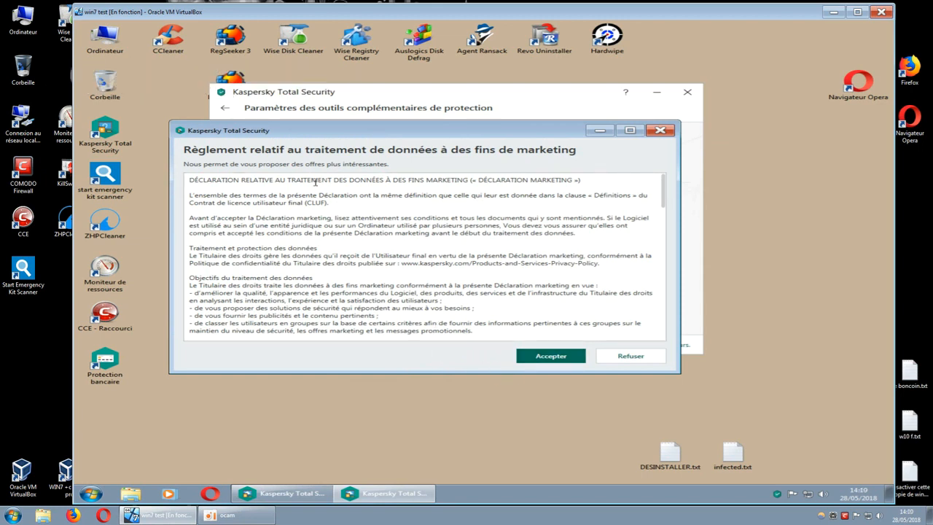
click(539, 357)
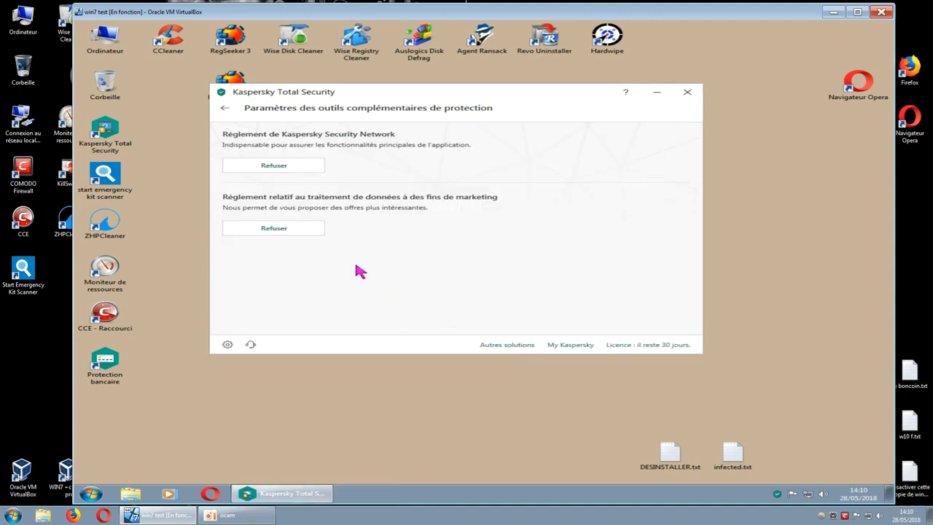
click(284, 228)
Step: Review the Menaces et exclusions settings and the rest of the Avancé list, and close the configuration window
click(226, 109)
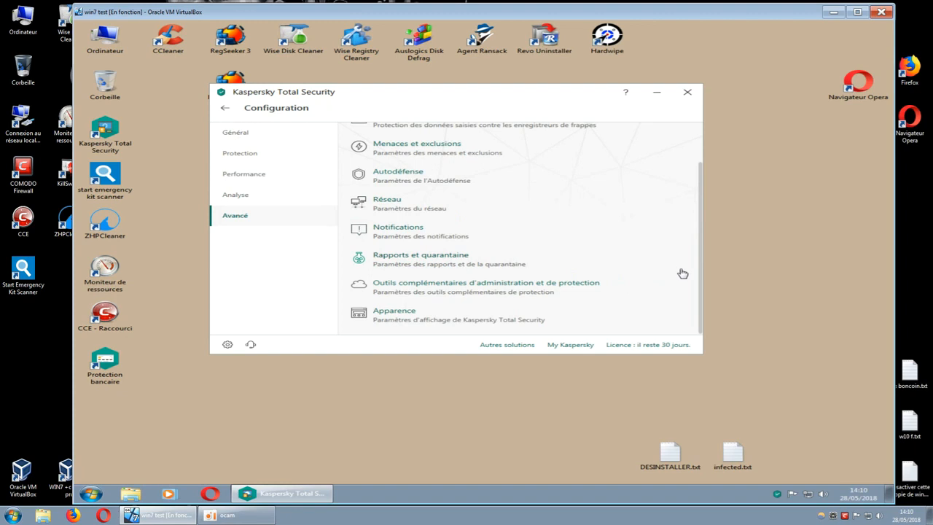
scroll(683, 273, up, 1)
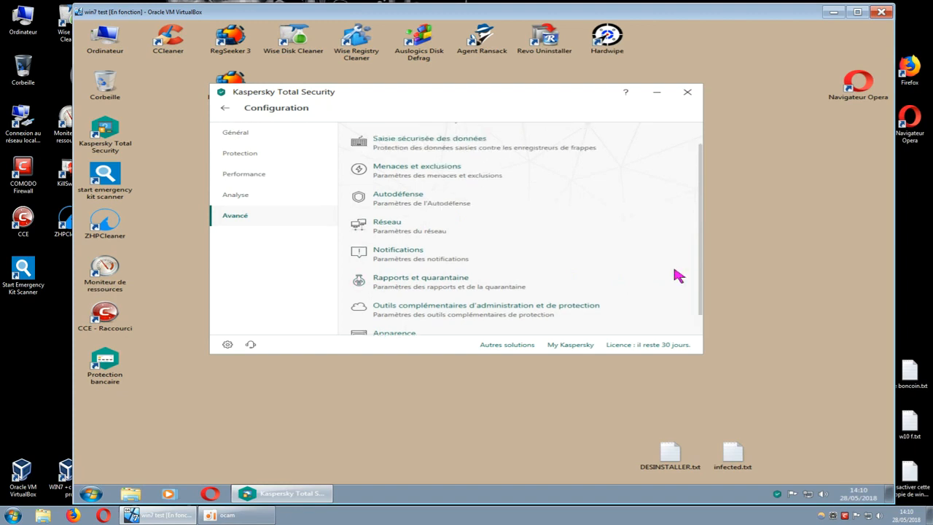
scroll(677, 276, up, 1)
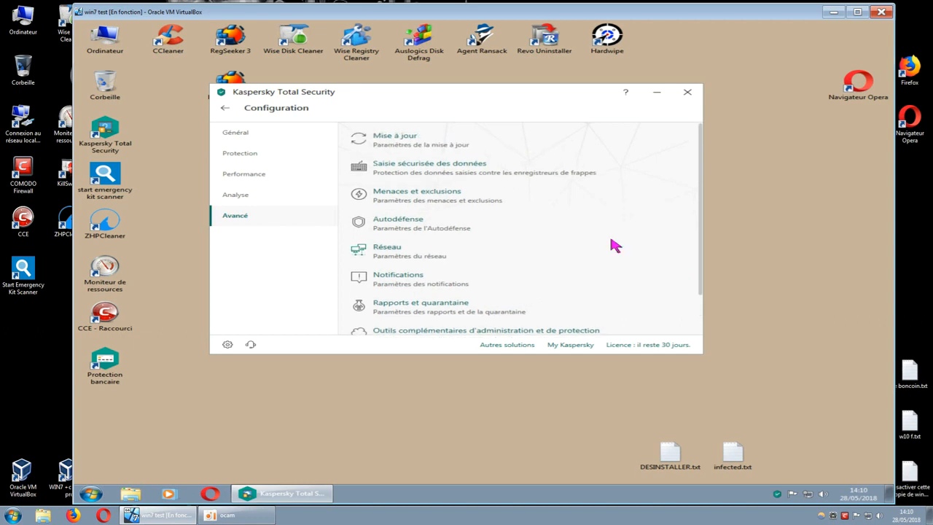
click(430, 196)
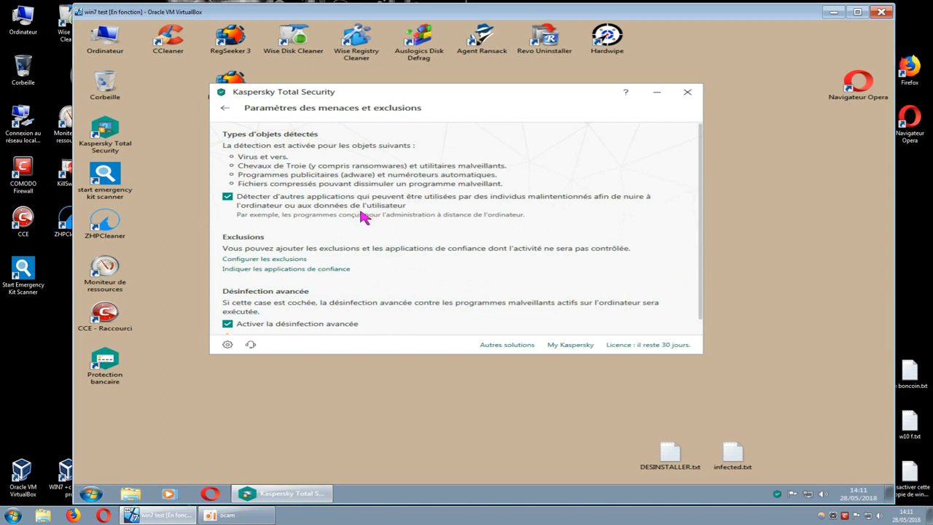
click(225, 109)
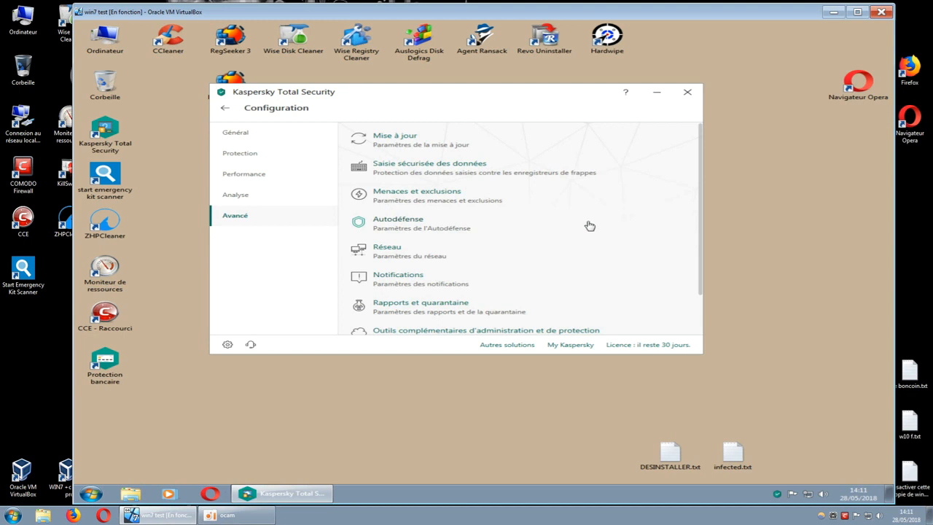
scroll(678, 271, down, 2)
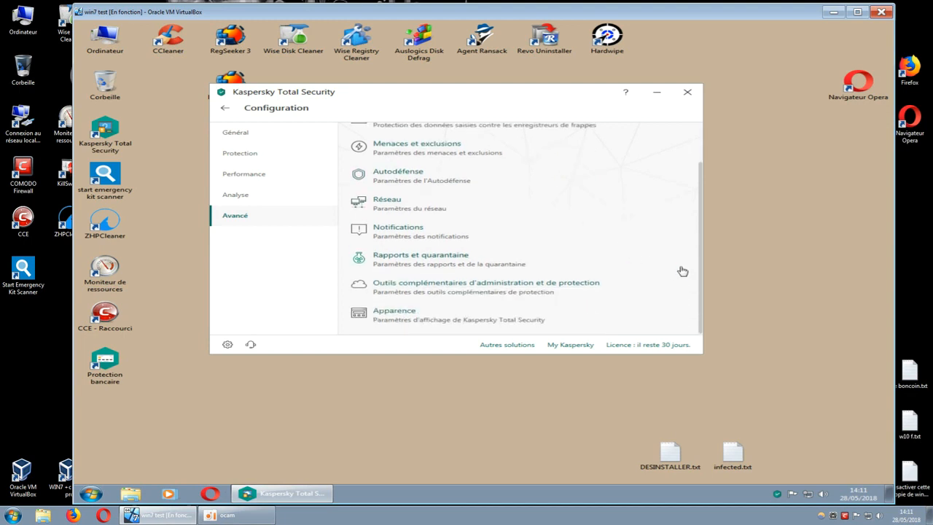
scroll(682, 273, up, 2)
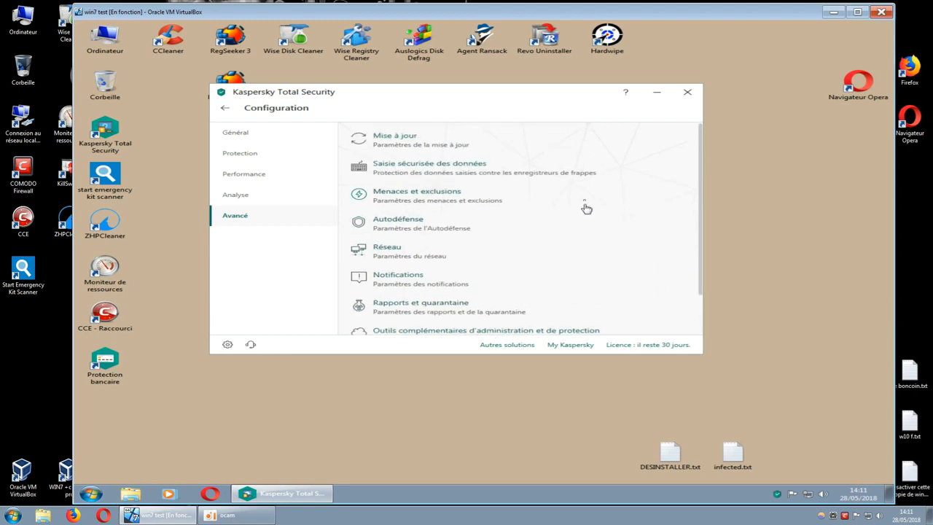
click(688, 93)
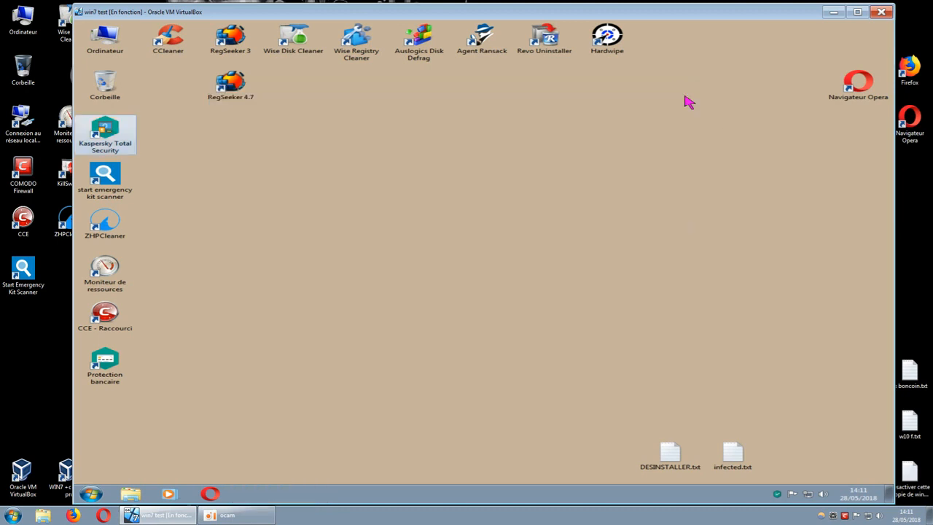
Step: Reopen Kaspersky Total Security, start a backup in Sauvegarde et restauration, and check which Mes documents and Bureau files it covers
double_click(116, 135)
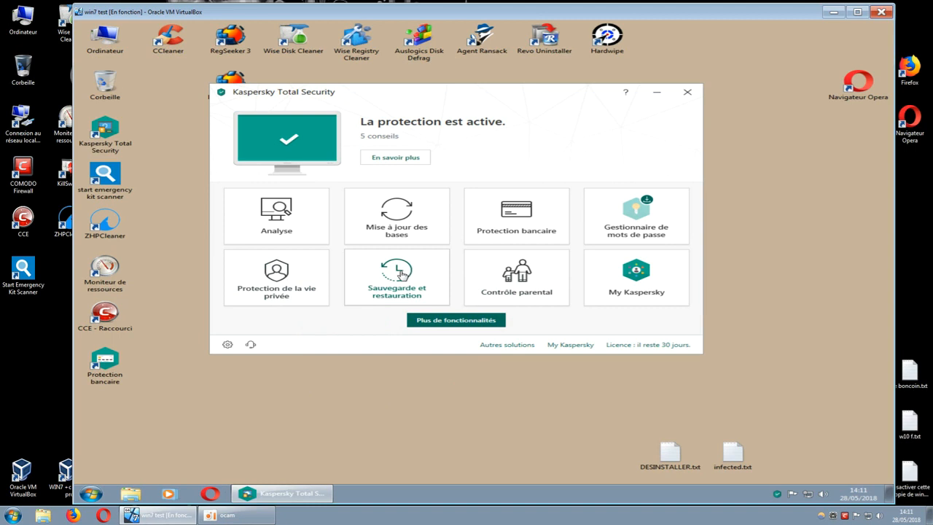
click(400, 274)
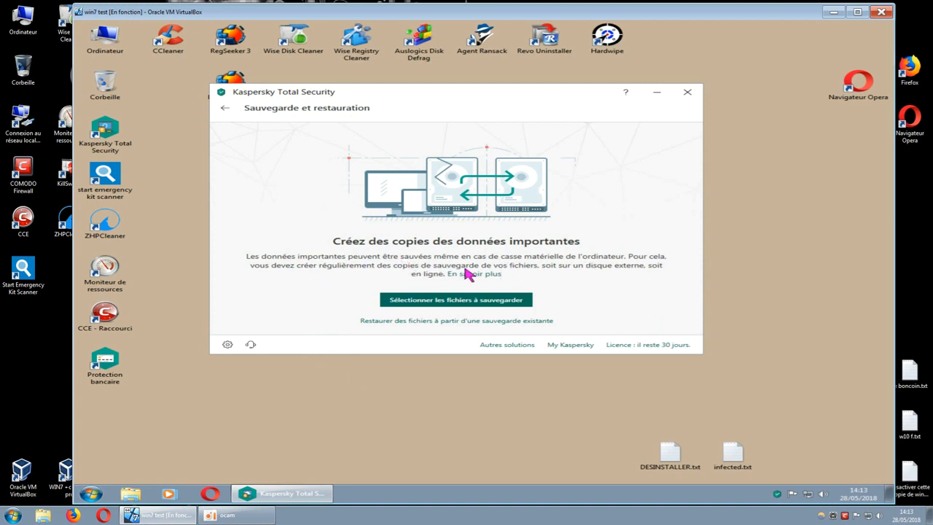
click(448, 303)
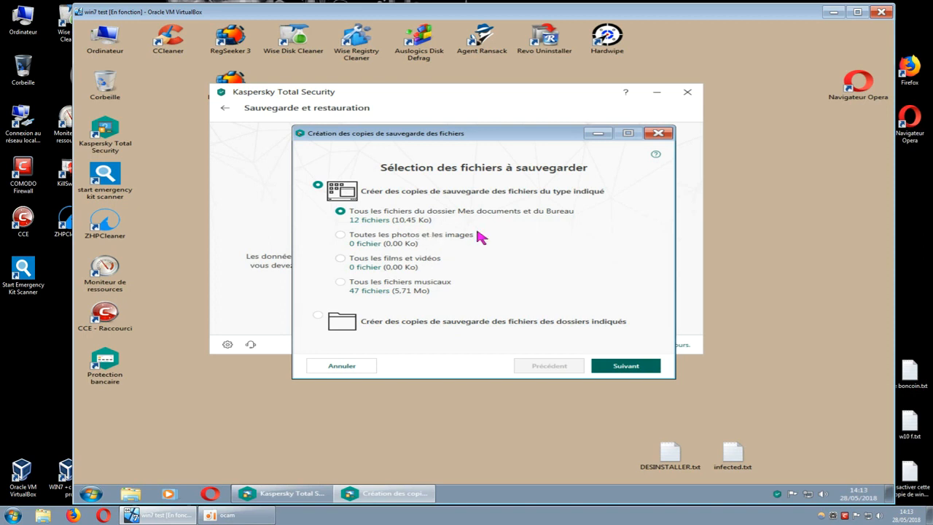
click(377, 221)
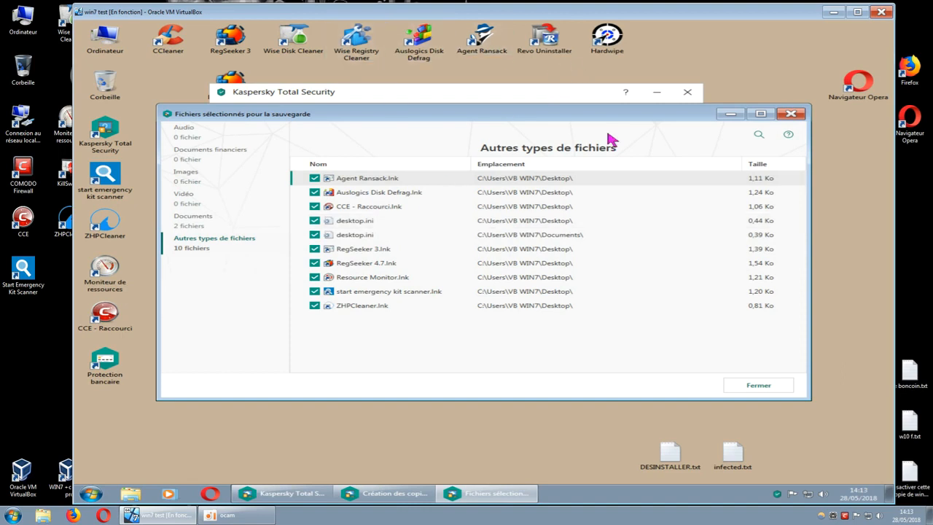
click(791, 116)
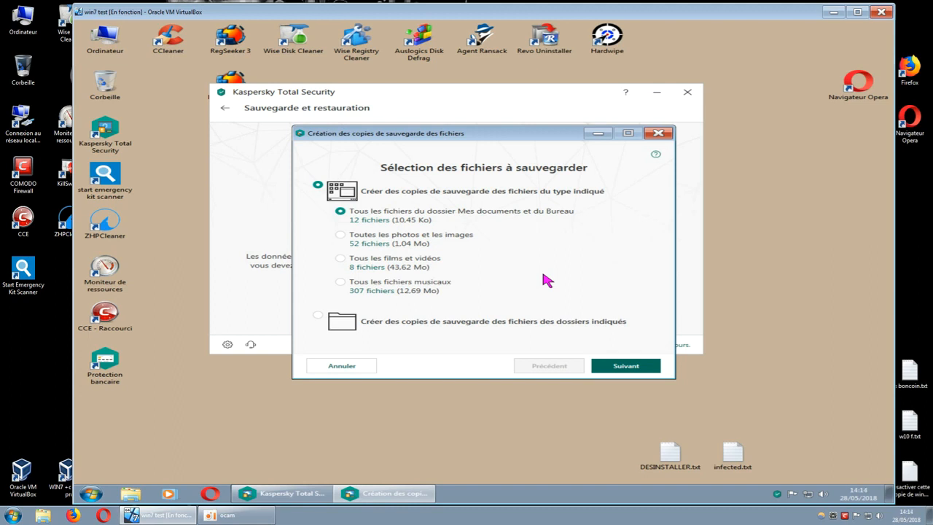
Step: Choose to back up files from specified folders and open the selection of a folder to add
click(319, 317)
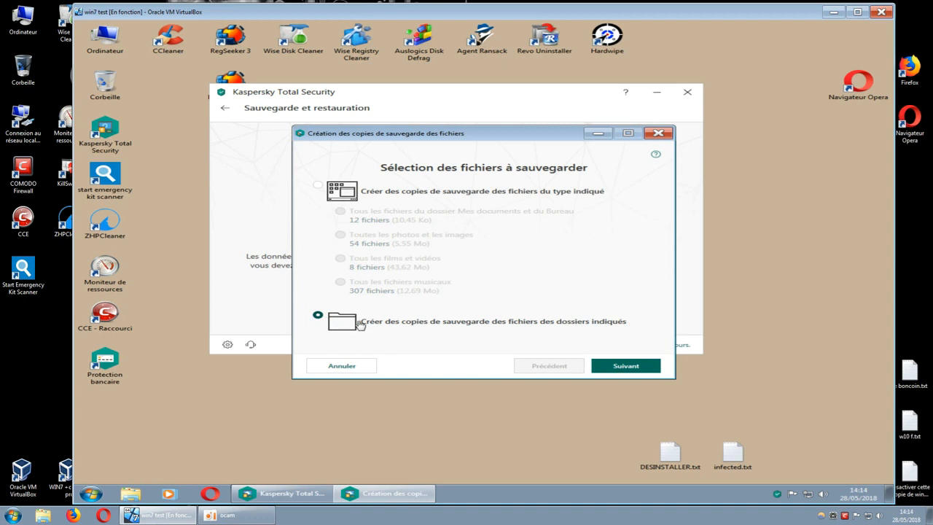
click(616, 367)
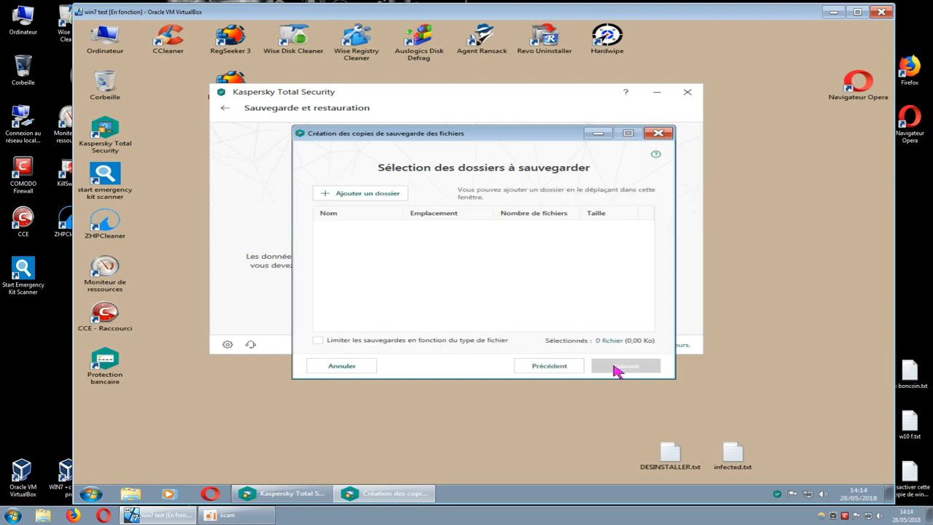
click(354, 194)
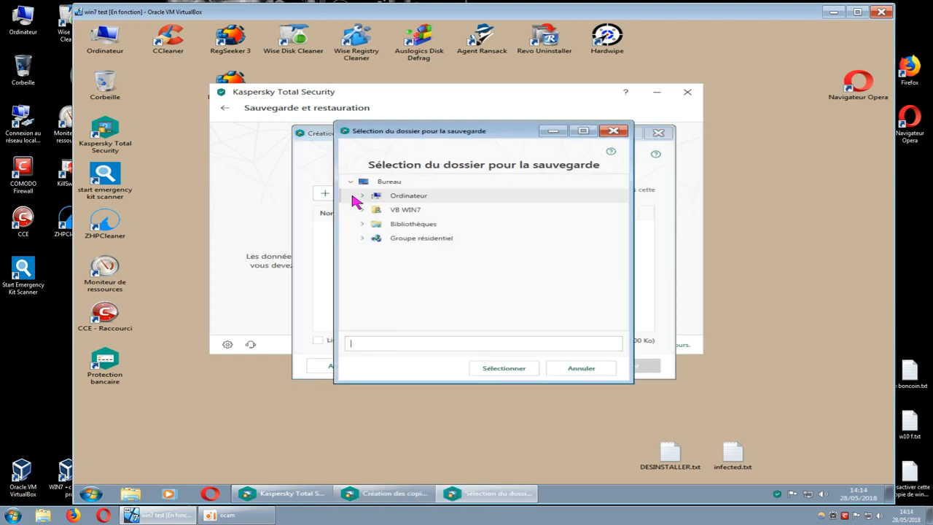
Step: Enlarge the folder selection window and add the Téléchargements folder under VB WIN7 to the backup
drag(479, 134, 453, 118)
click(337, 194)
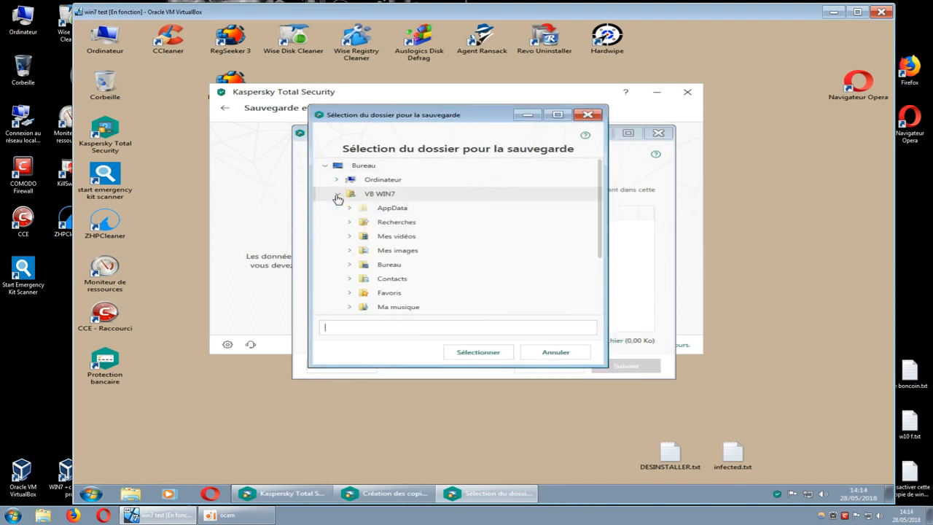
drag(600, 246, 596, 324)
drag(608, 371, 817, 473)
drag(591, 118, 465, 60)
drag(692, 412, 855, 482)
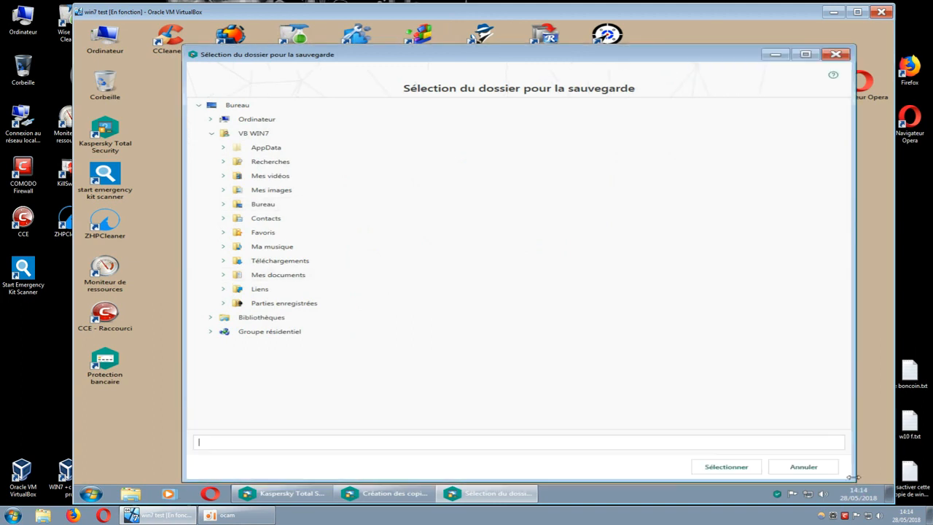
click(807, 56)
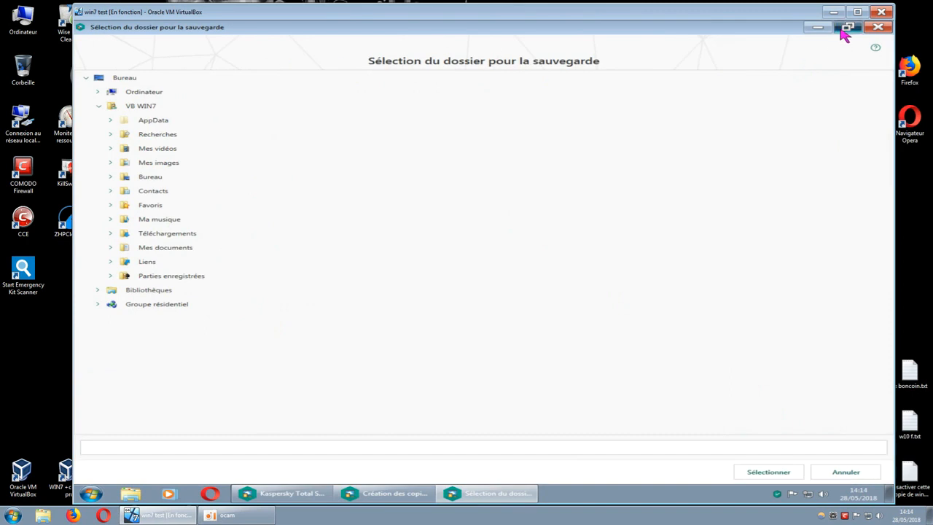
click(842, 29)
drag(673, 58, 658, 46)
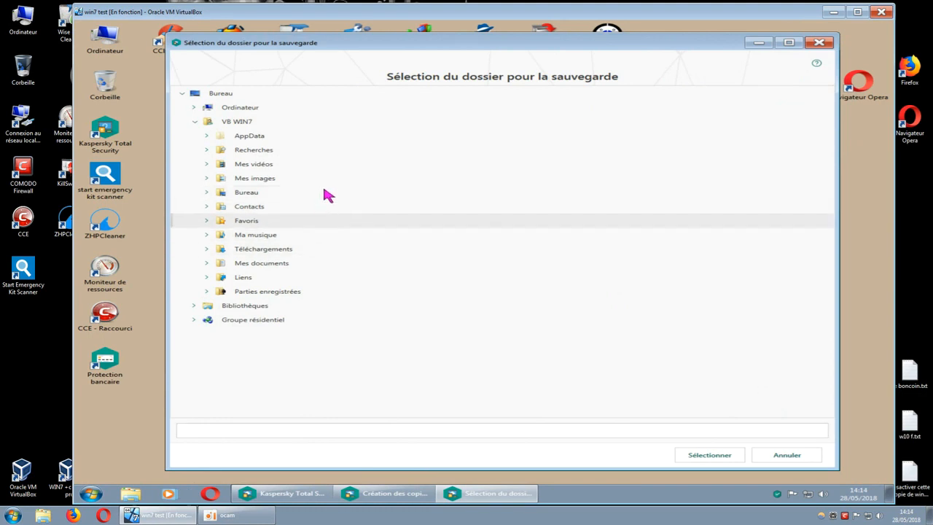
click(250, 253)
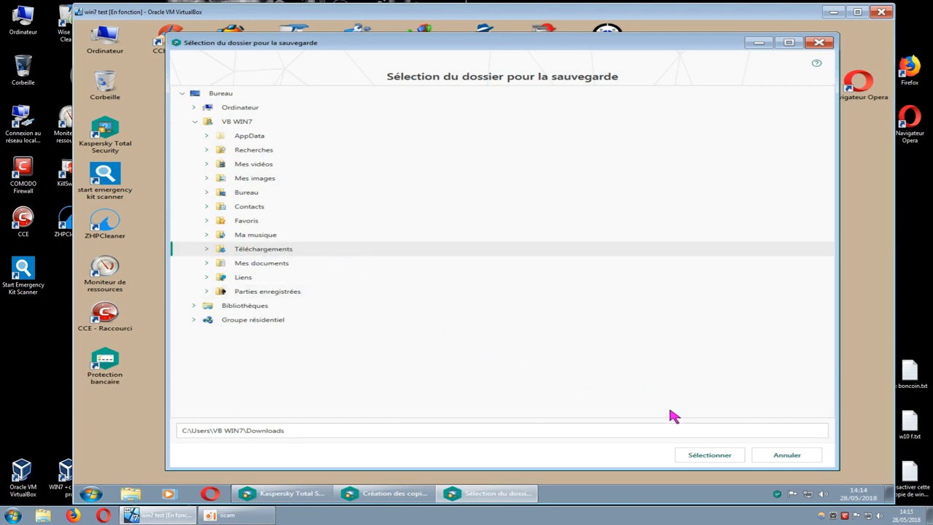
click(709, 457)
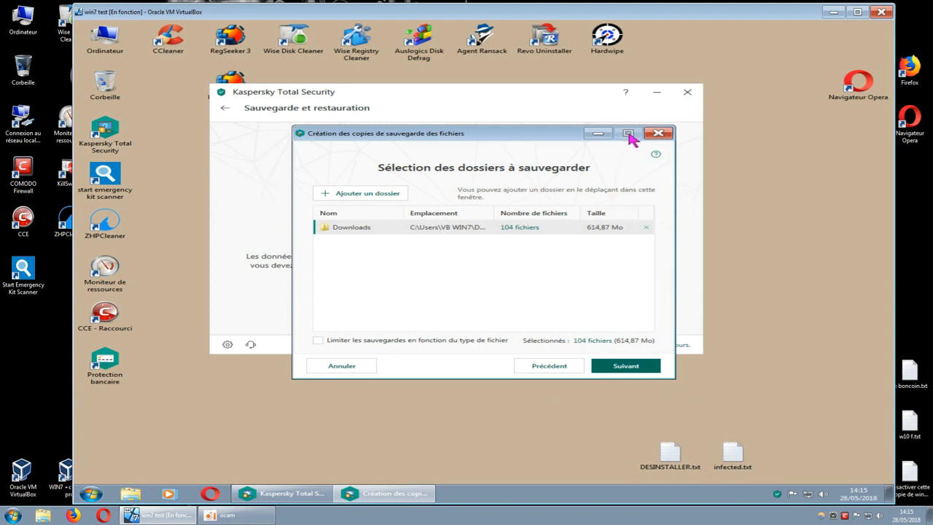
Step: Accept the folder selection for the backup and choose Disque local (C:) as the storage for the copies
drag(559, 139, 498, 108)
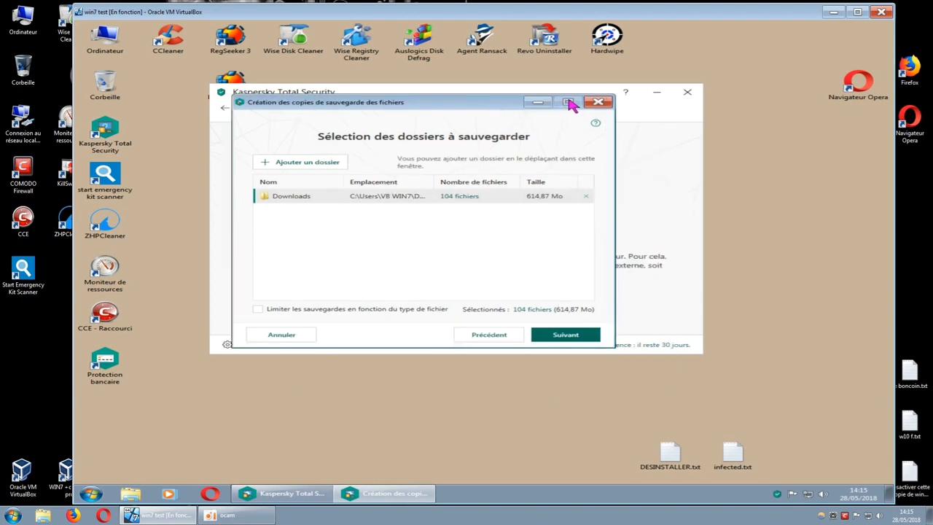
drag(493, 109, 518, 163)
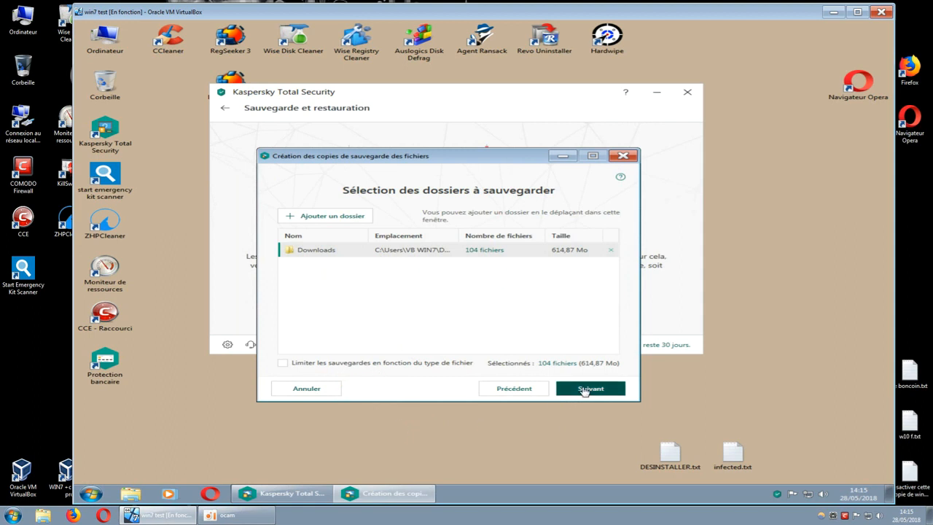
click(584, 391)
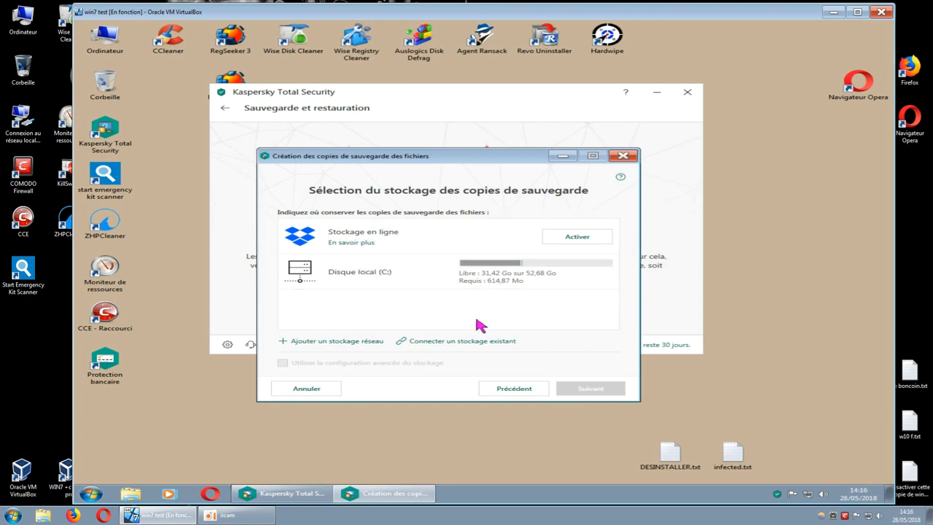
click(362, 280)
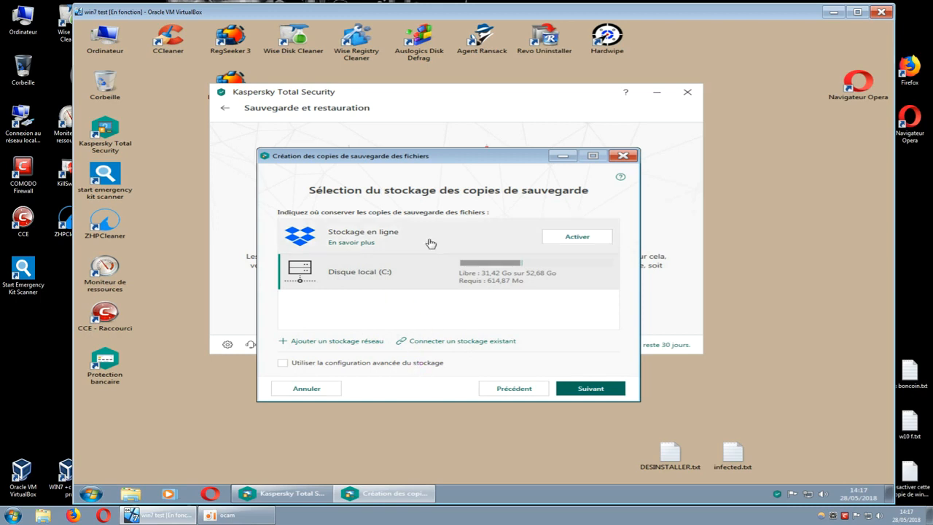
drag(462, 162, 376, 86)
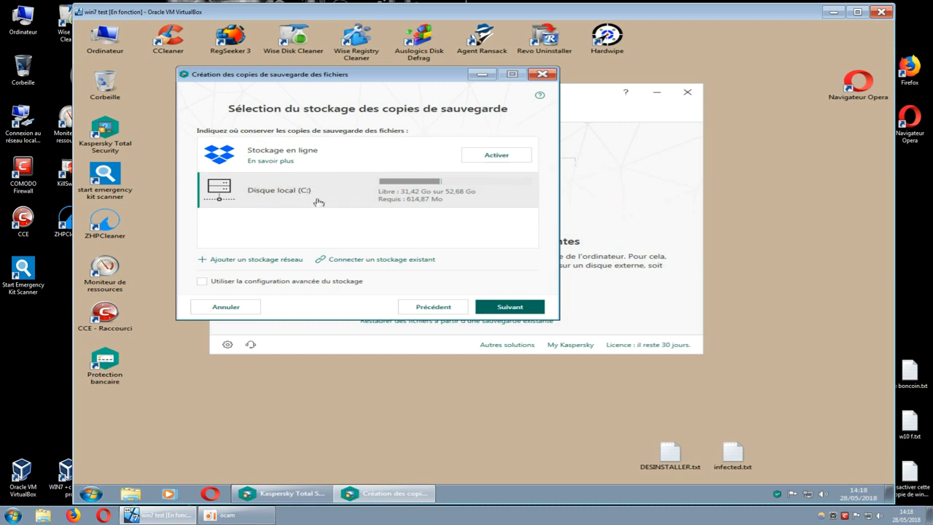
click(503, 312)
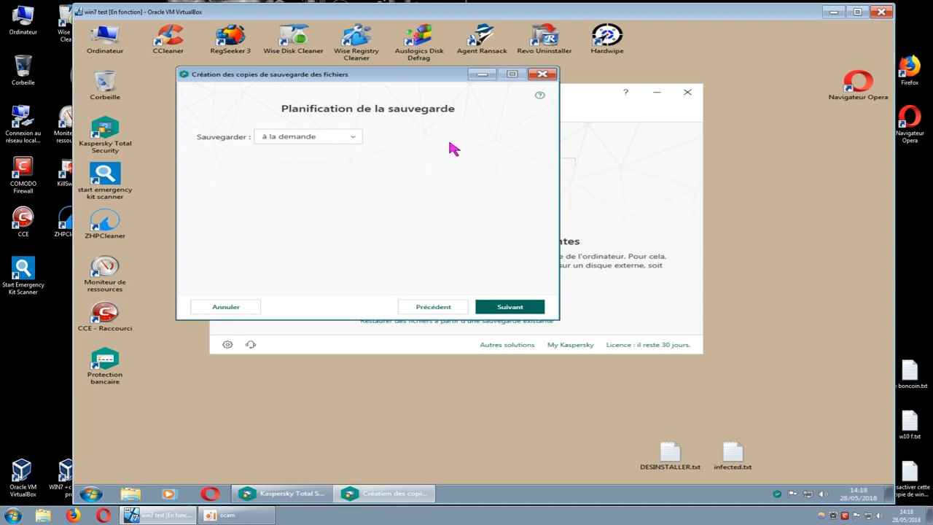
Step: Review the schedule options, keep the backup set to à la demande, and create the task with the backup launching when the wizard ends
click(352, 141)
click(352, 140)
click(349, 141)
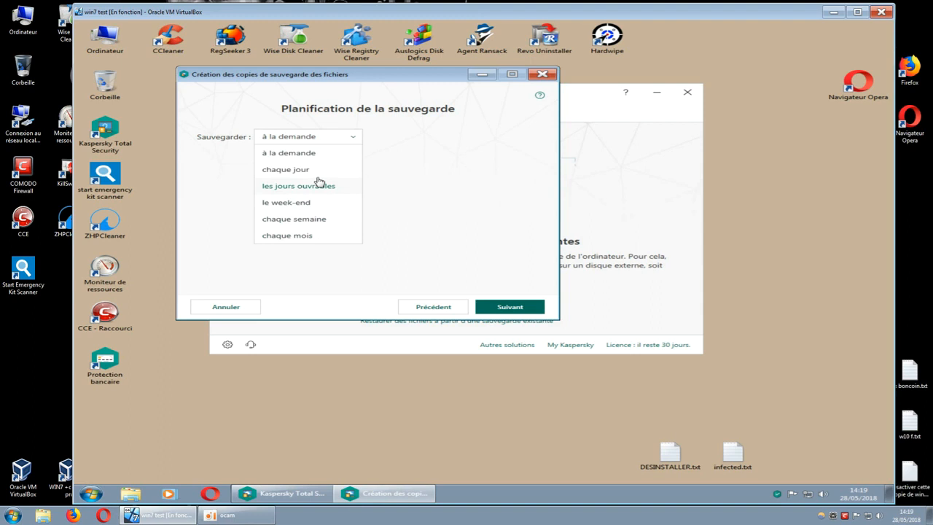
click(303, 156)
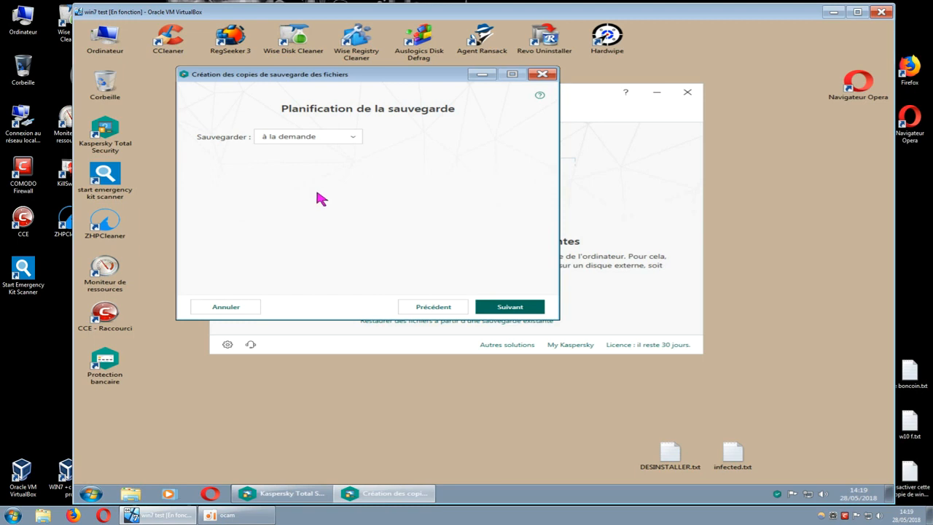
click(350, 140)
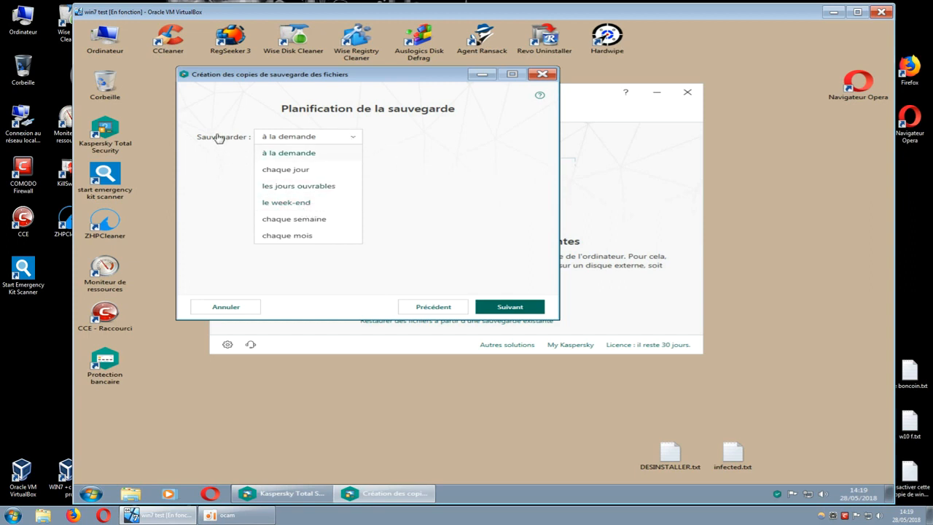
click(329, 141)
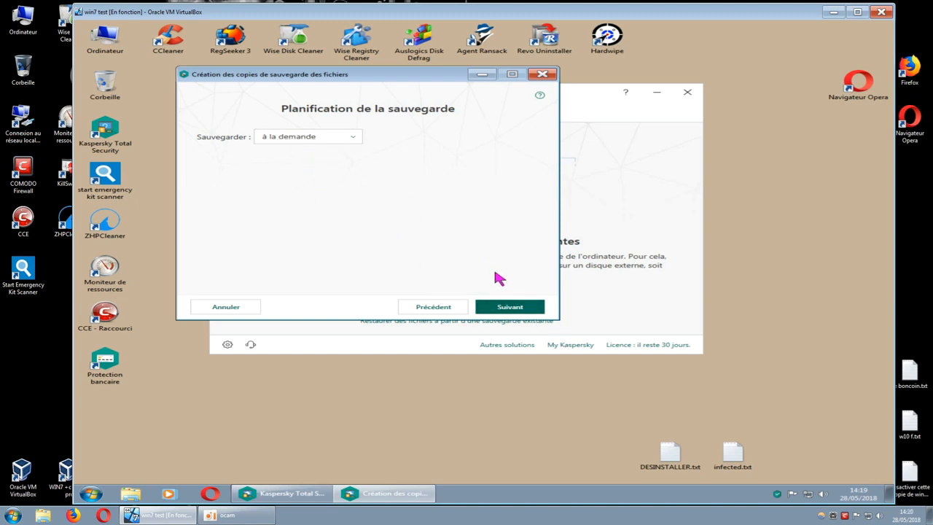
click(510, 307)
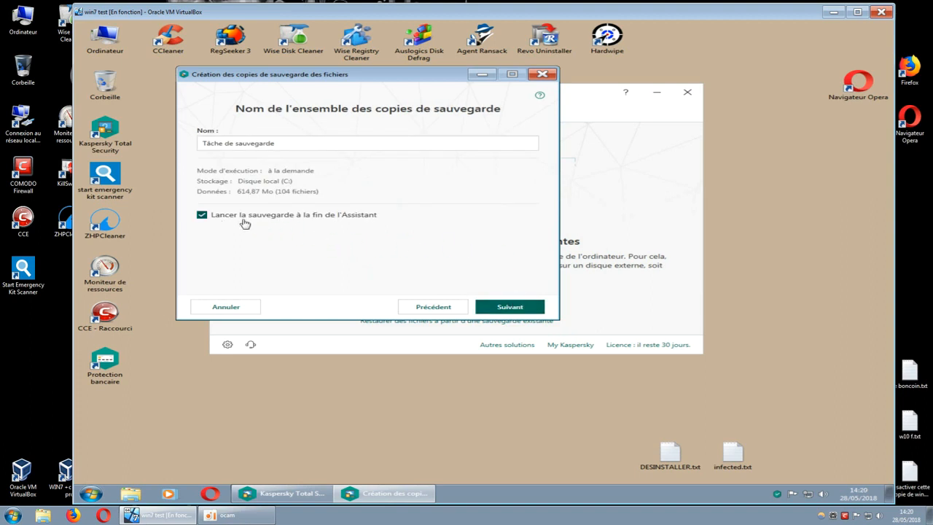
click(511, 307)
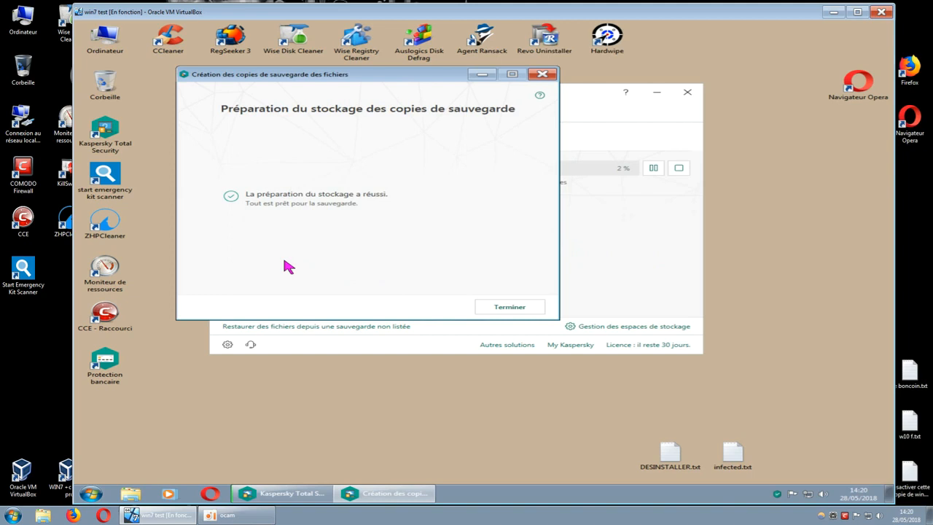
Step: Switch to Windows Explorer, examine which files the Téléchargements folder contains, and close the Explorer window
click(128, 492)
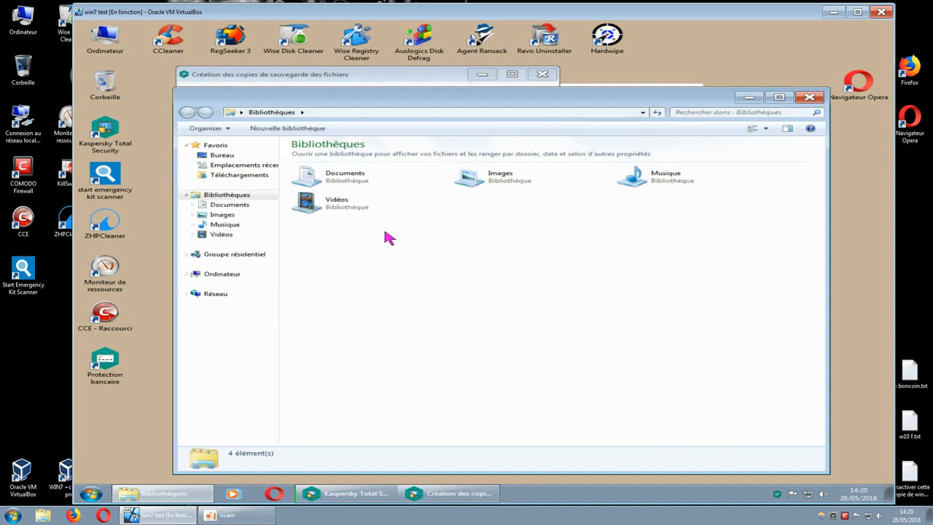
click(238, 175)
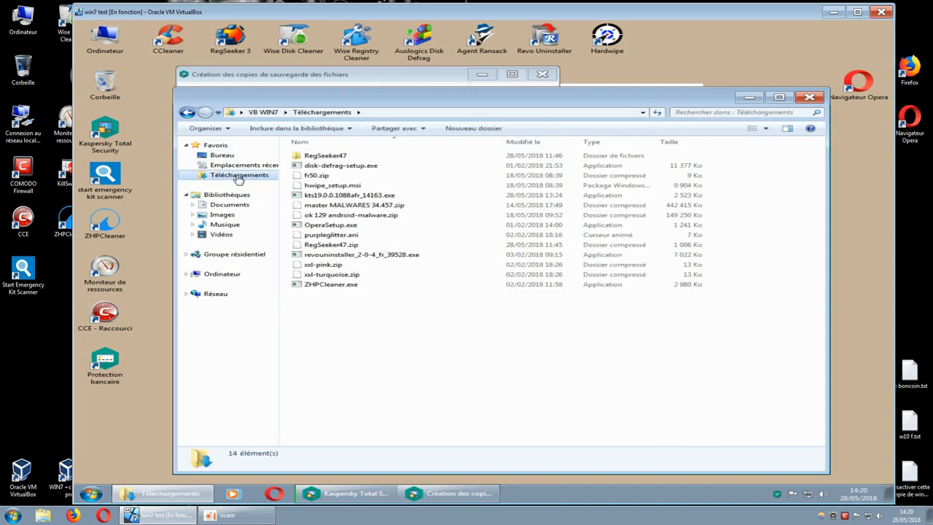
drag(323, 312, 330, 158)
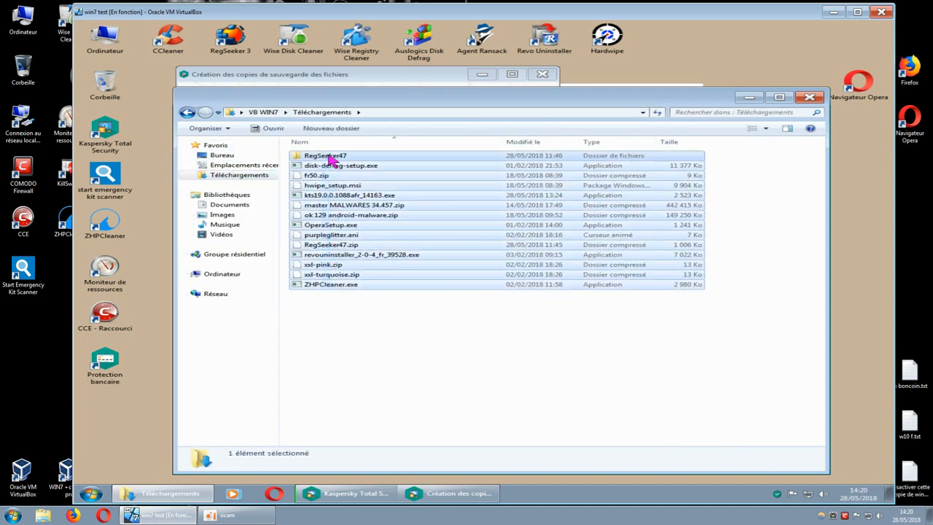
click(580, 355)
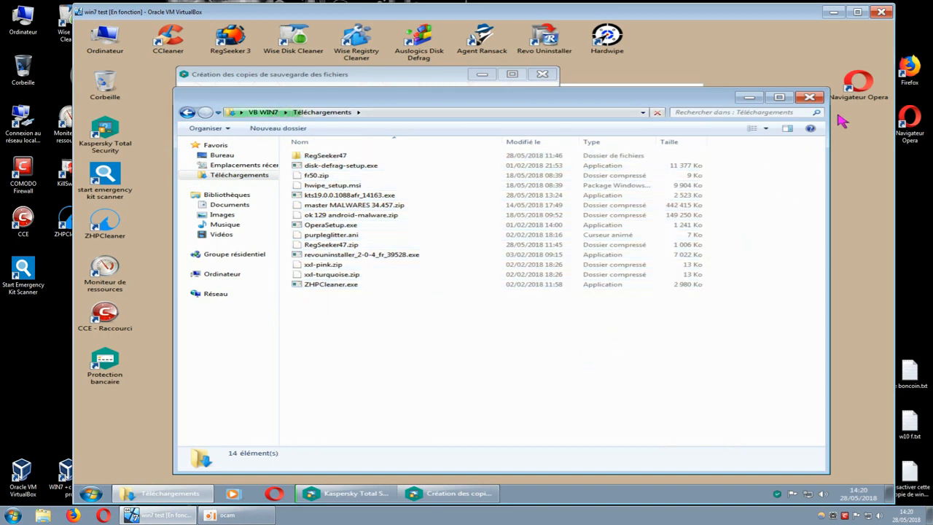
click(809, 97)
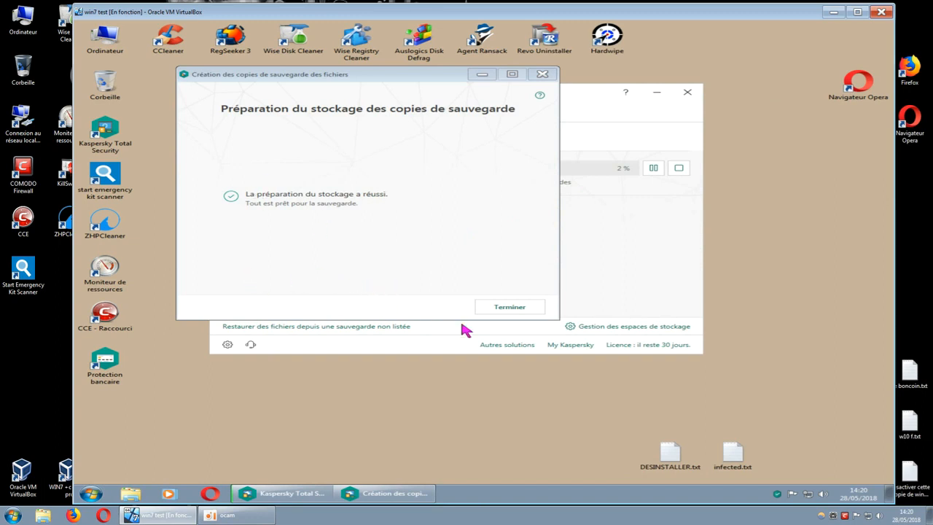
Step: Finish the backup creation wizard, let the backup task run, and close the Kaspersky Total Security window
click(503, 309)
click(509, 307)
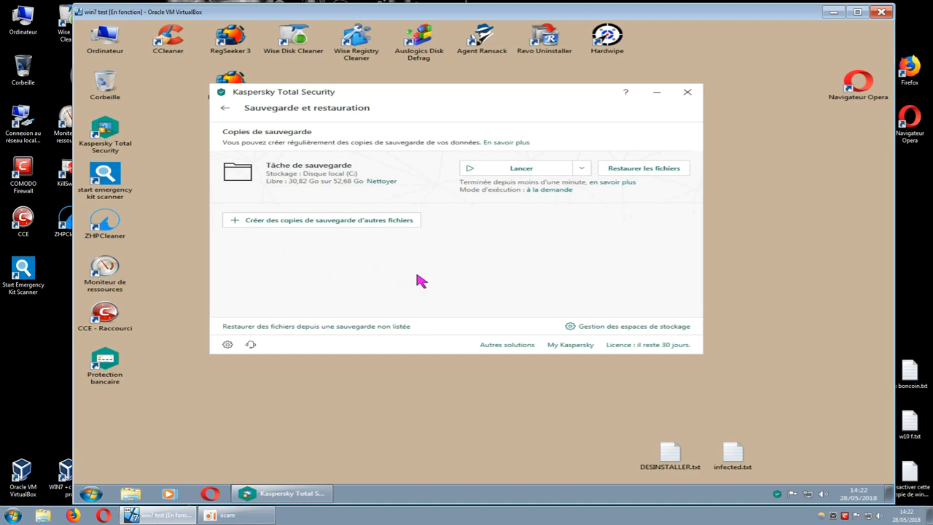
click(685, 93)
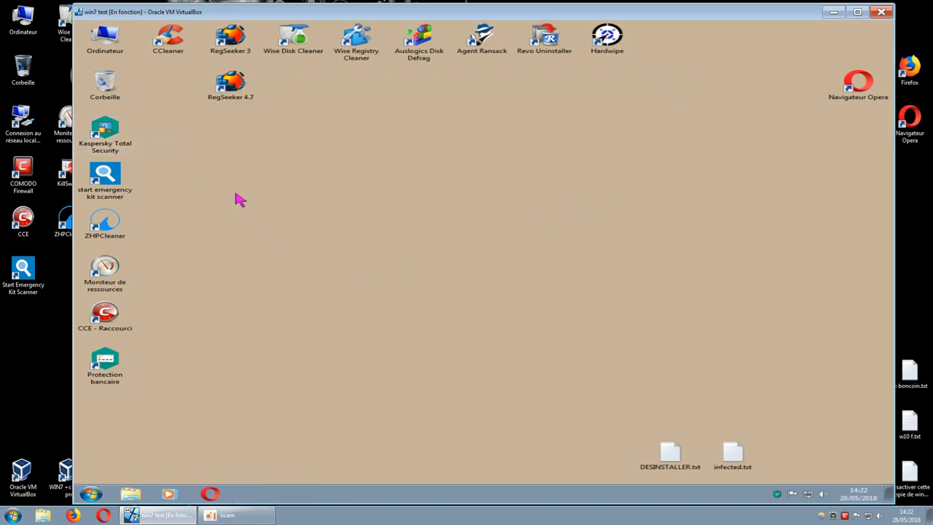